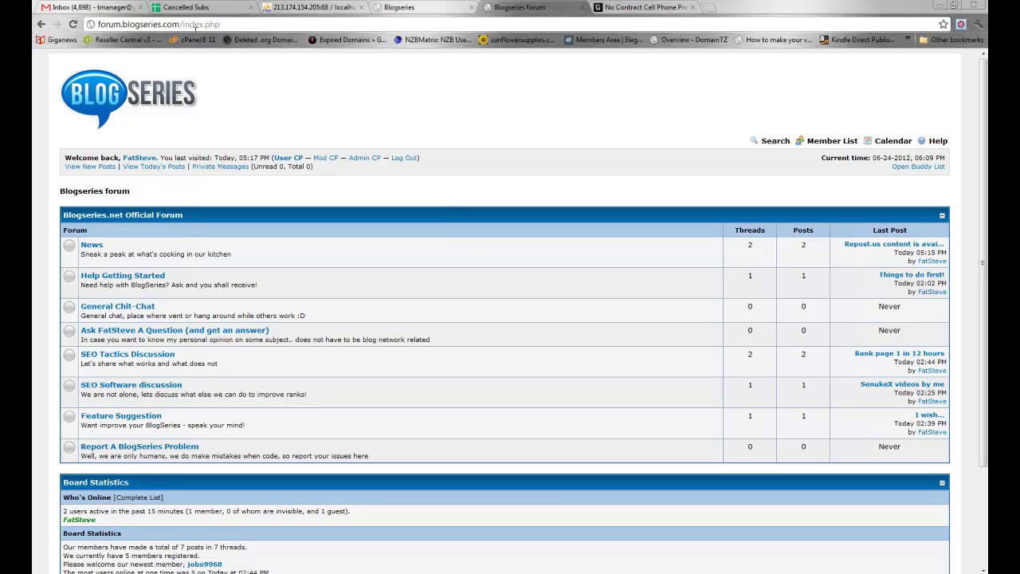
# Switch from the forum window to the Chrome window showing the Blogseries Projects page.
pyautogui.moveTo(182, 24); pyautogui.dragTo(71, 30)
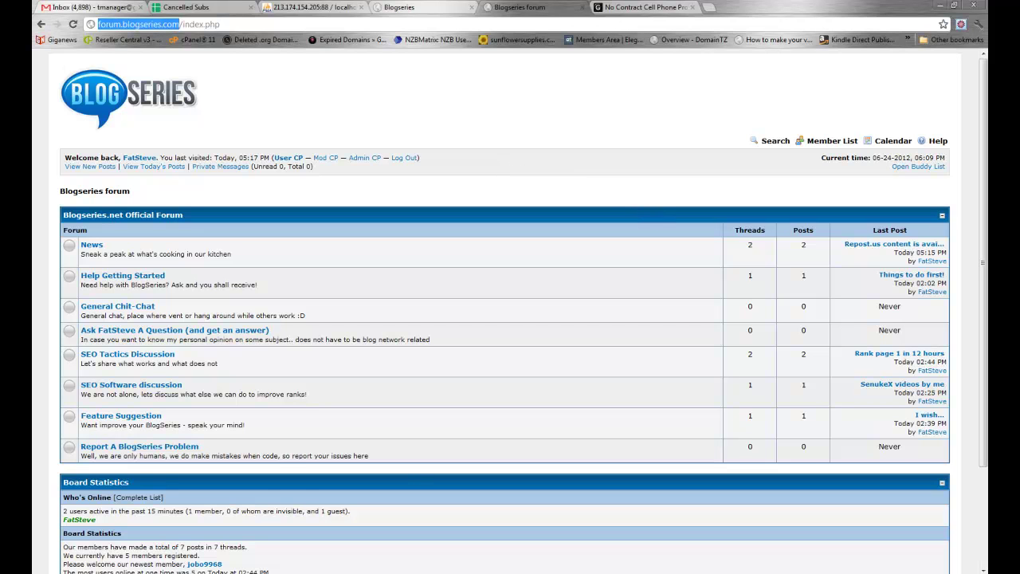
pyautogui.click(233, 515)
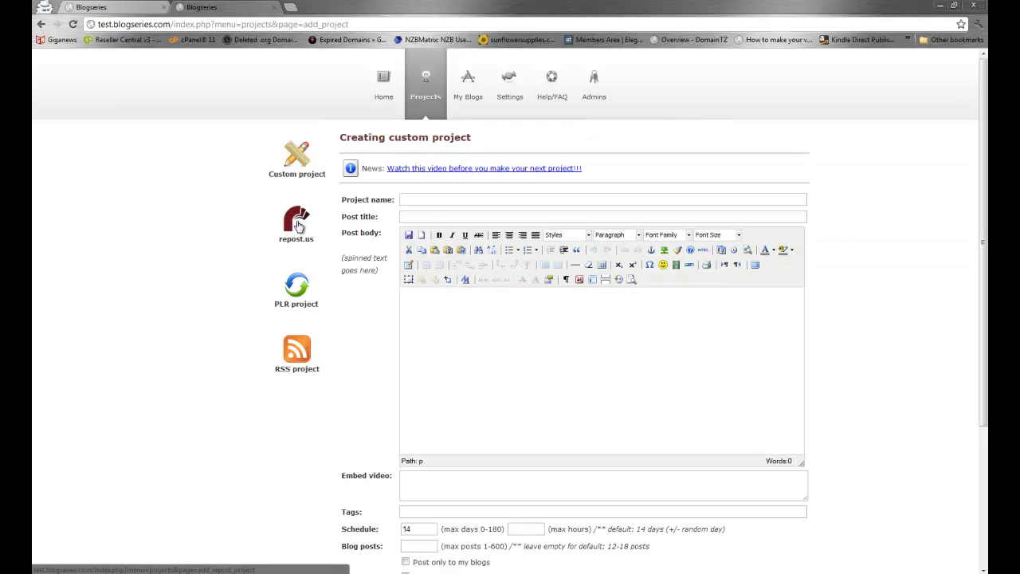
# Start a new repost.us project and focus its Project name field.
pyautogui.click(297, 226)
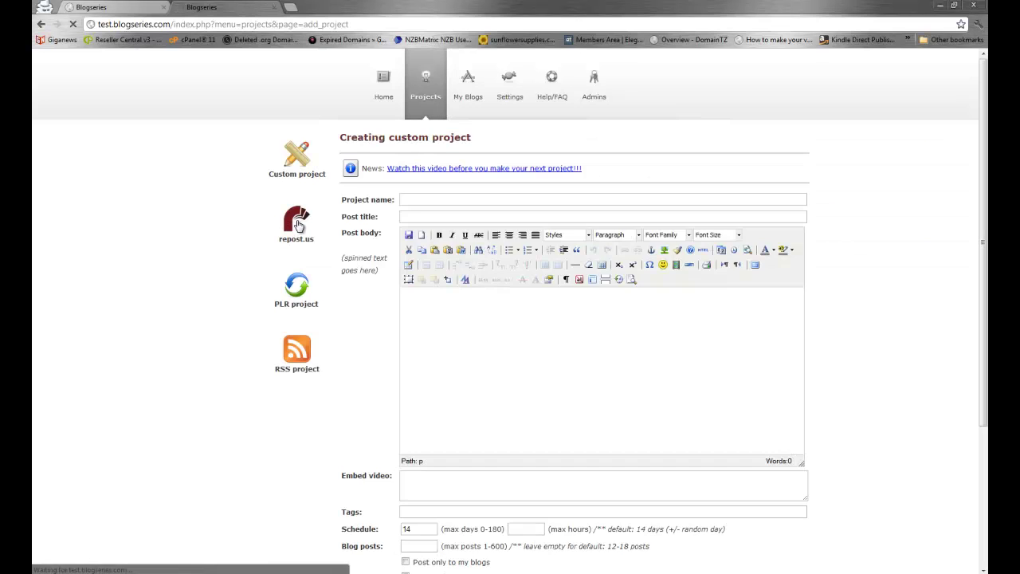
pyautogui.click(499, 179)
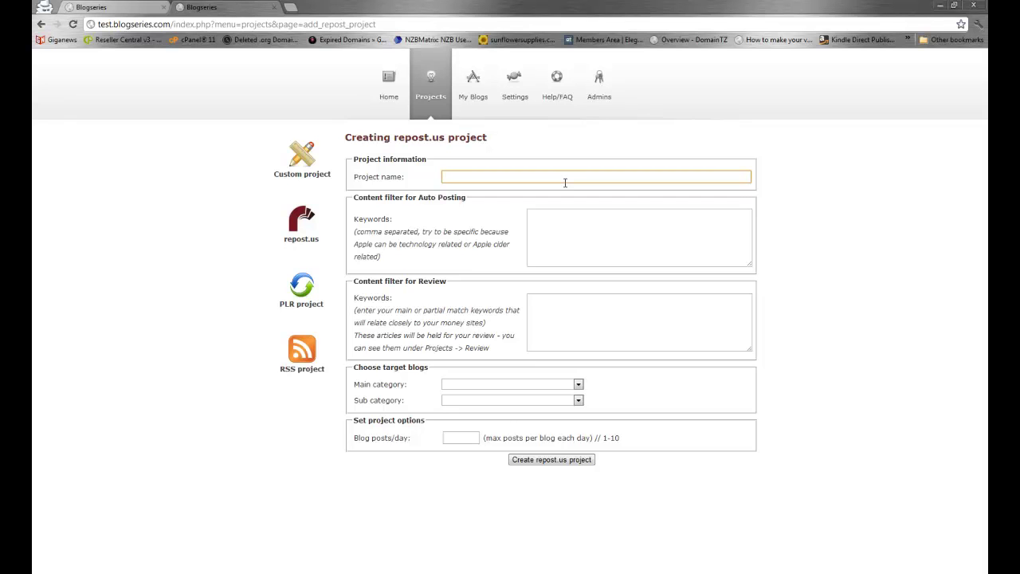
# Name the project 'Curation' and paste the phone-related list into Review Keywords.
pyautogui.write('Curation')
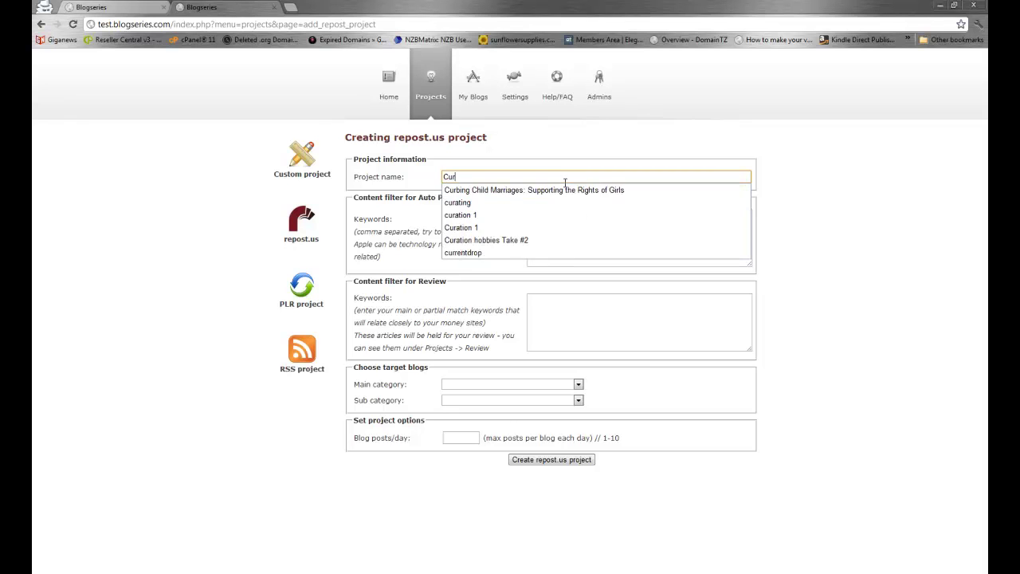
pyautogui.click(519, 141)
pyautogui.click(533, 221)
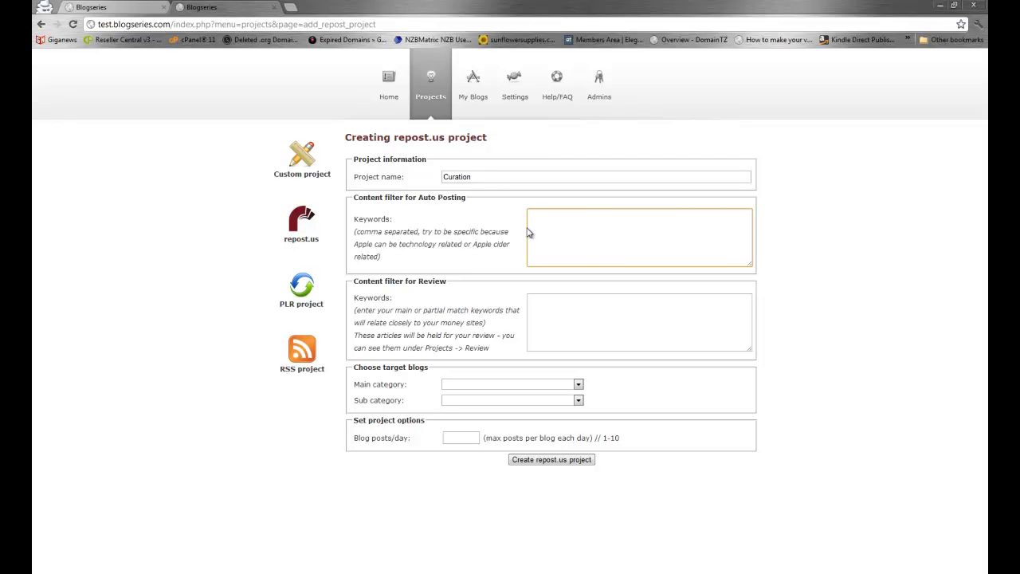
pyautogui.moveTo(358, 202); pyautogui.dragTo(478, 198)
pyautogui.click(558, 231)
pyautogui.click(559, 322)
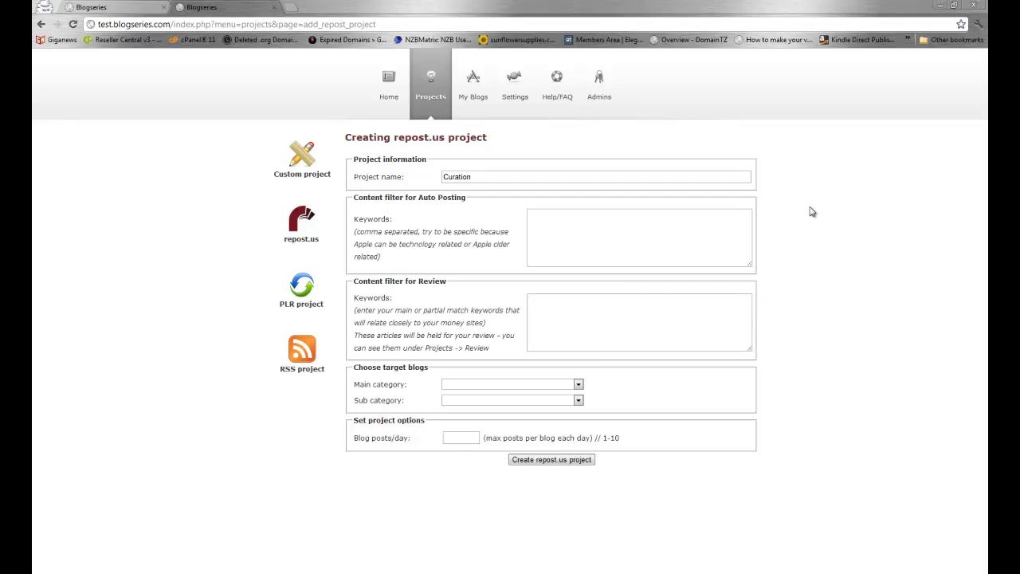
pyautogui.click(622, 315)
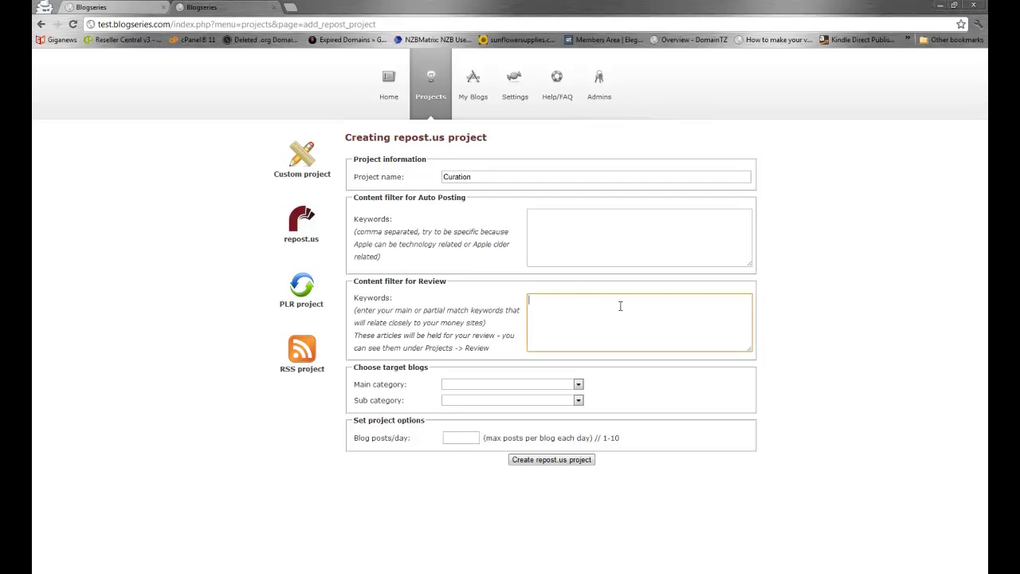
pyautogui.write('android, verizon, at&t, sprint, 4g, 4g lte, android, iphone, ipad, macbook, samsung galaxy, galaxy S3, metro pcs, t-mobile, Boost mobile, Cricket, Virgin mobile, Tracfone')
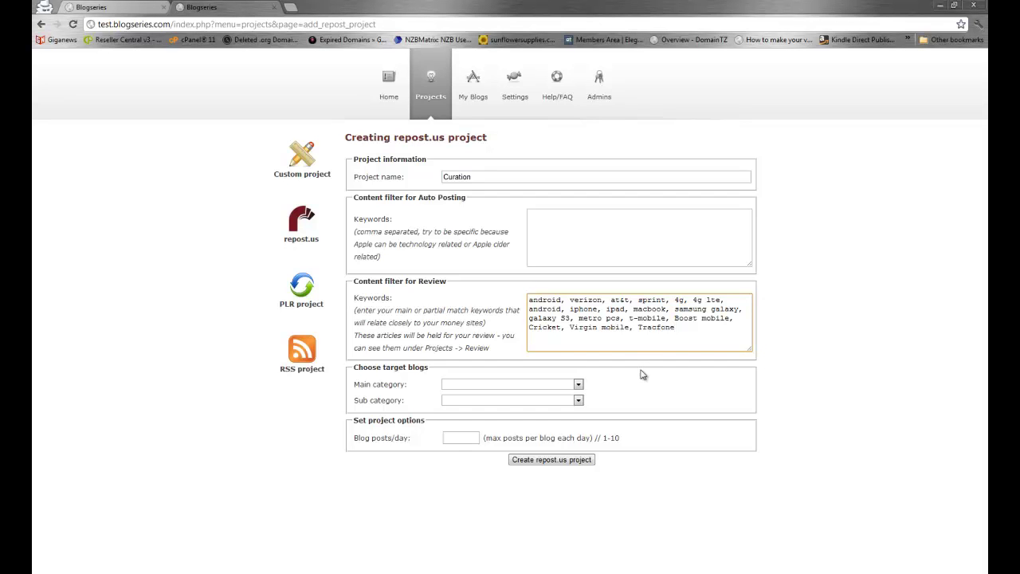
# Choose Computers and Technology, set 5 posts per day, and create the project.
pyautogui.click(579, 386)
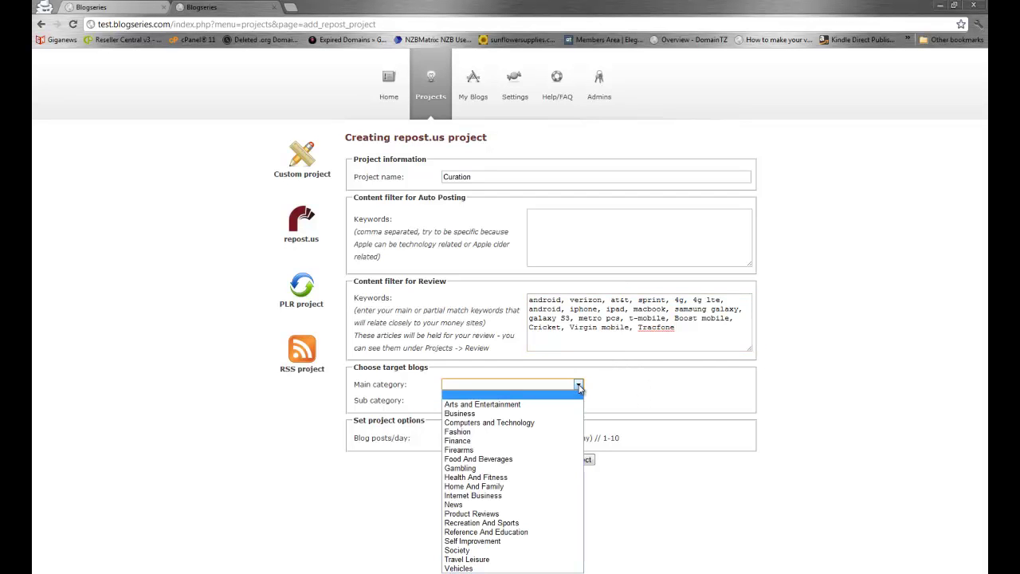
pyautogui.click(499, 427)
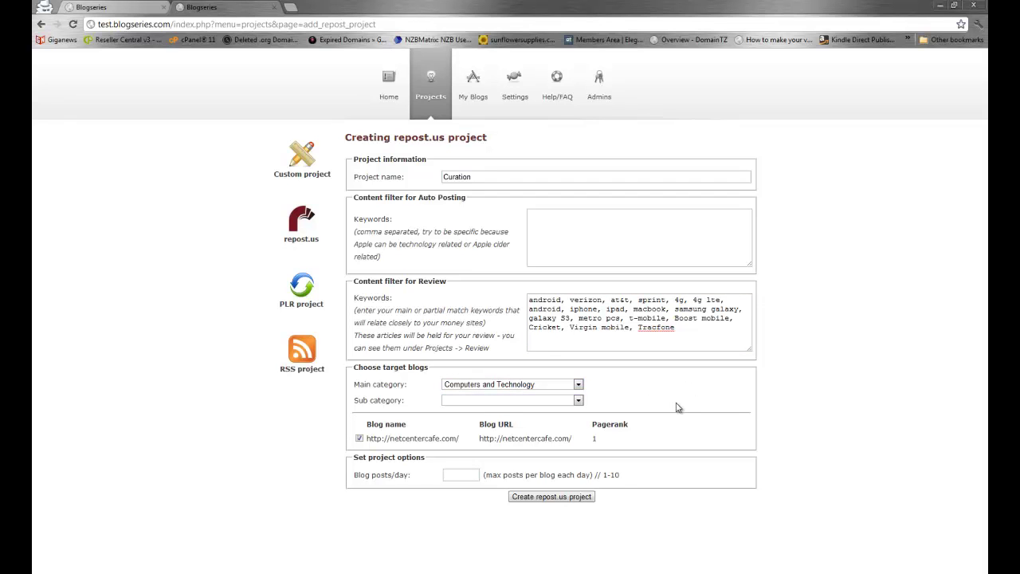
pyautogui.click(461, 475)
pyautogui.write('5')
pyautogui.click(488, 524)
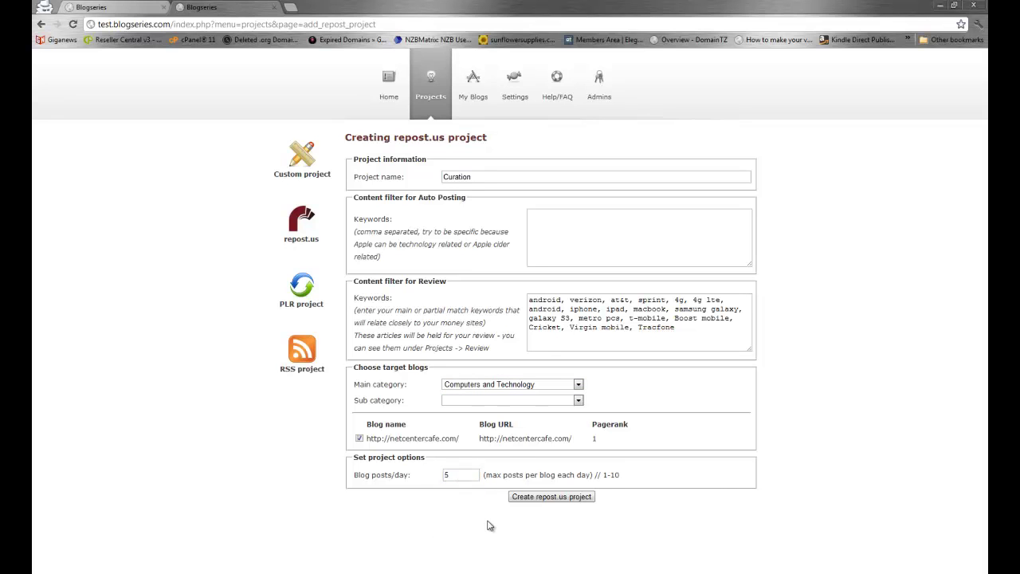
pyautogui.click(568, 498)
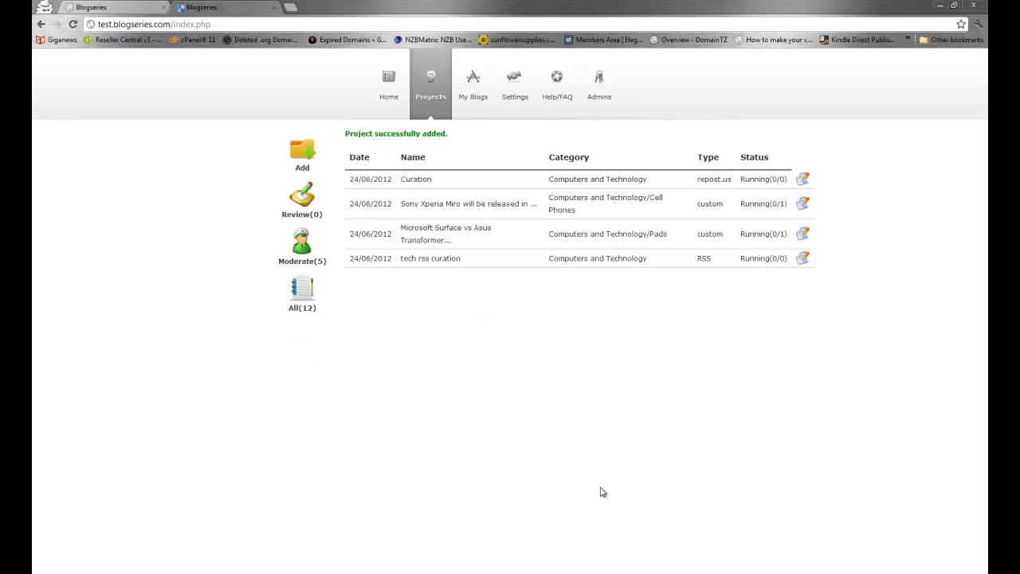
# Approve the Curation project from the moderation list.
pyautogui.click(308, 254)
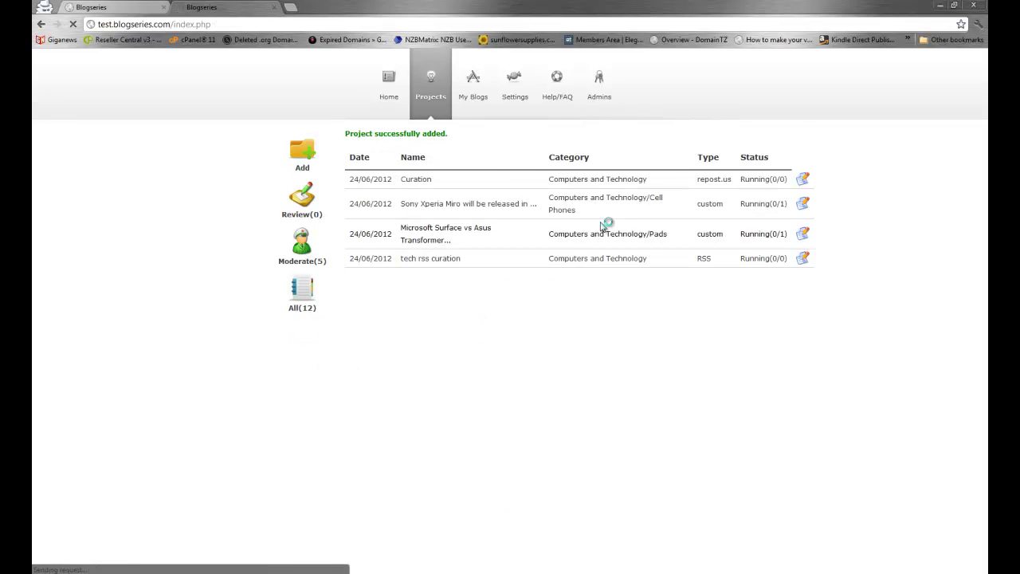
pyautogui.click(686, 154)
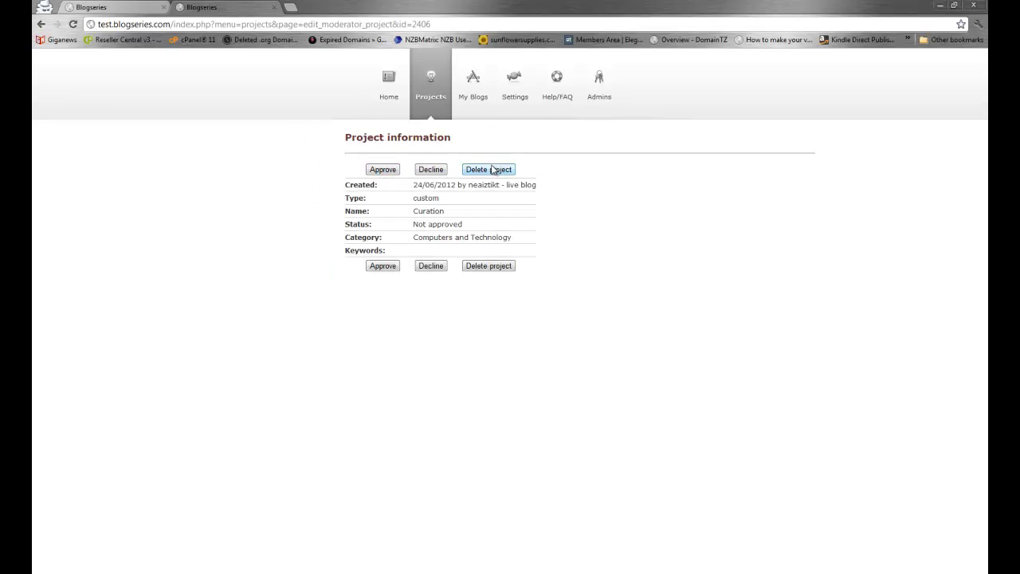
pyautogui.click(387, 171)
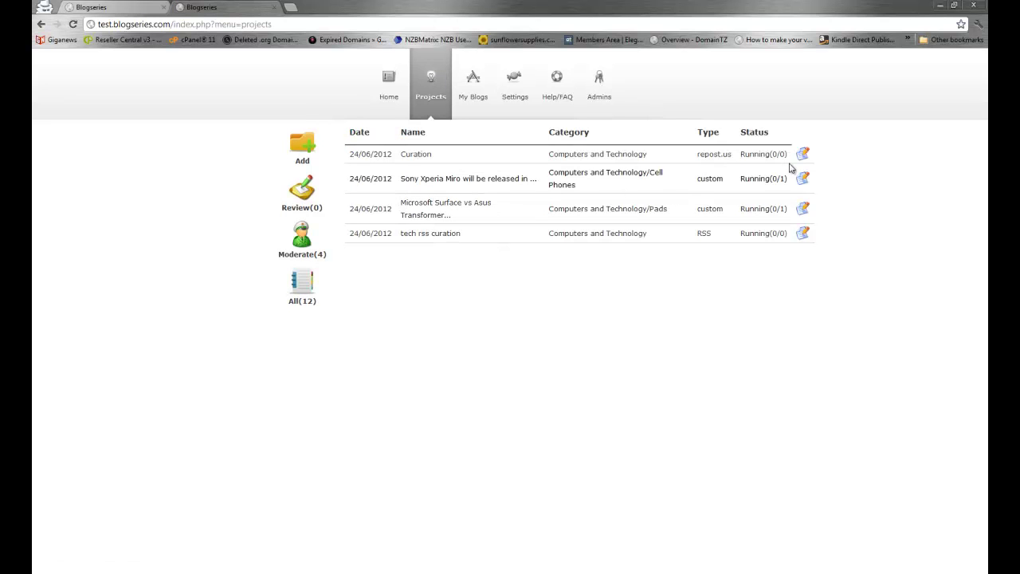
# Check the Curation project's details and its category in the projects list.
pyautogui.click(804, 154)
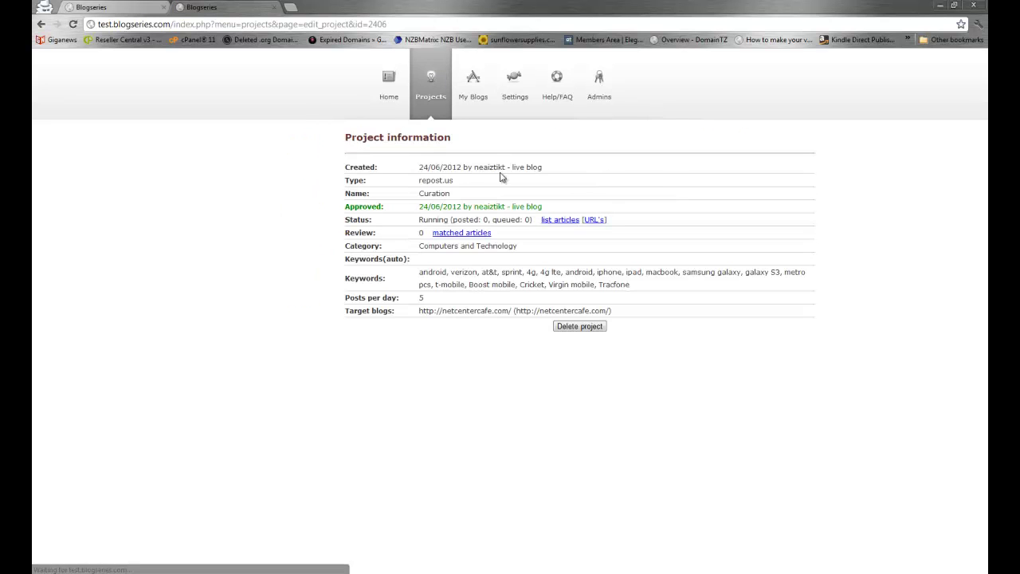
pyautogui.click(431, 100)
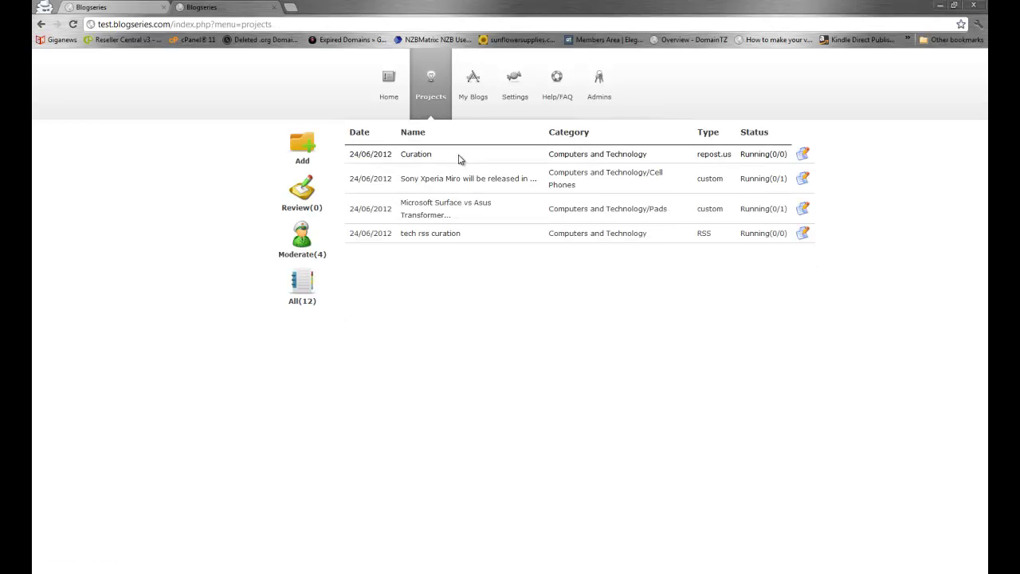
pyautogui.moveTo(551, 160); pyautogui.dragTo(660, 159)
pyautogui.click(634, 156)
pyautogui.moveTo(656, 159); pyautogui.dragTo(550, 159)
pyautogui.click(550, 158)
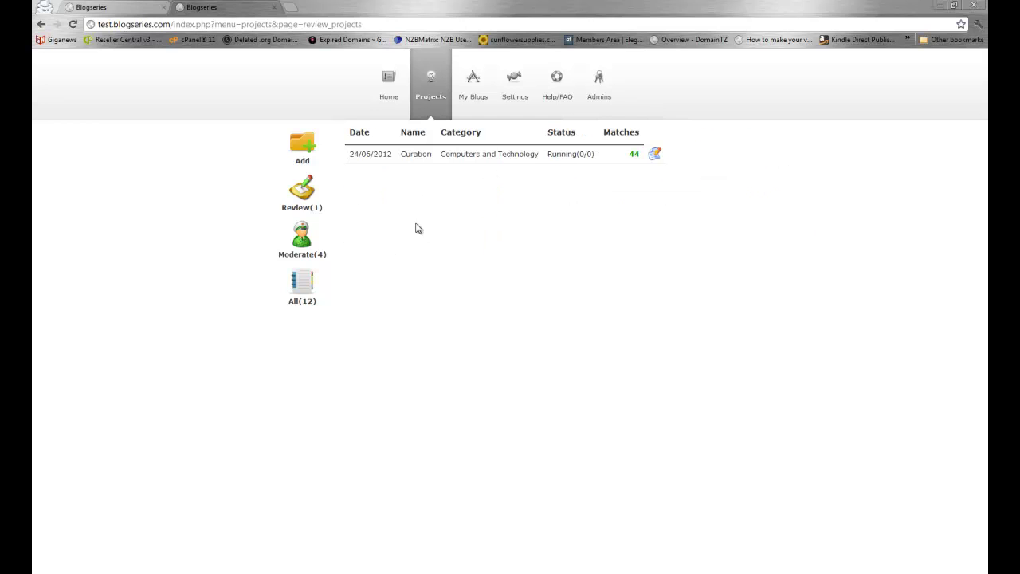
# Open Review(1) and list the Curation project's 44 matched articles.
pyautogui.click(432, 80)
pyautogui.moveTo(330, 212); pyautogui.dragTo(279, 208)
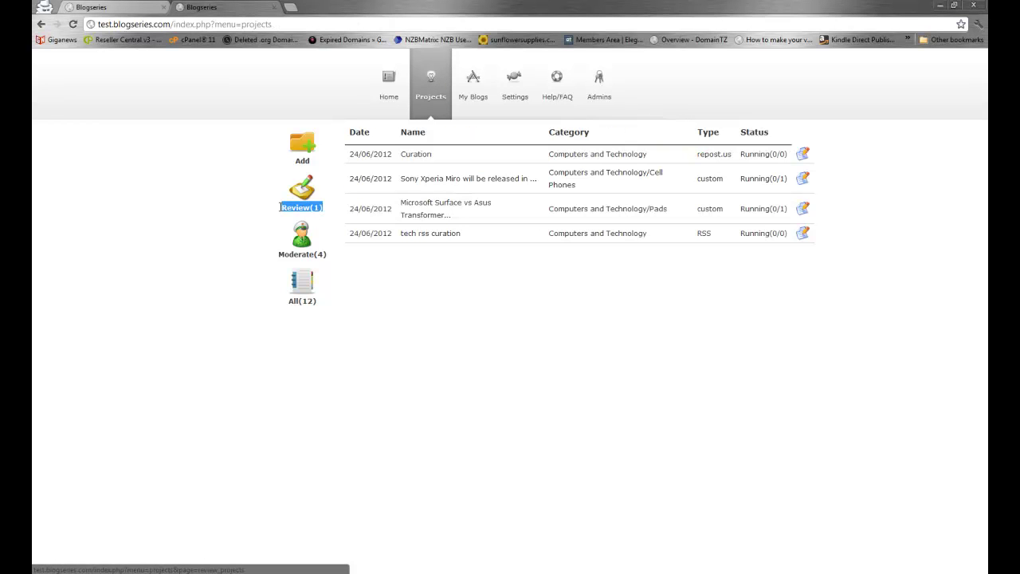
pyautogui.click(303, 193)
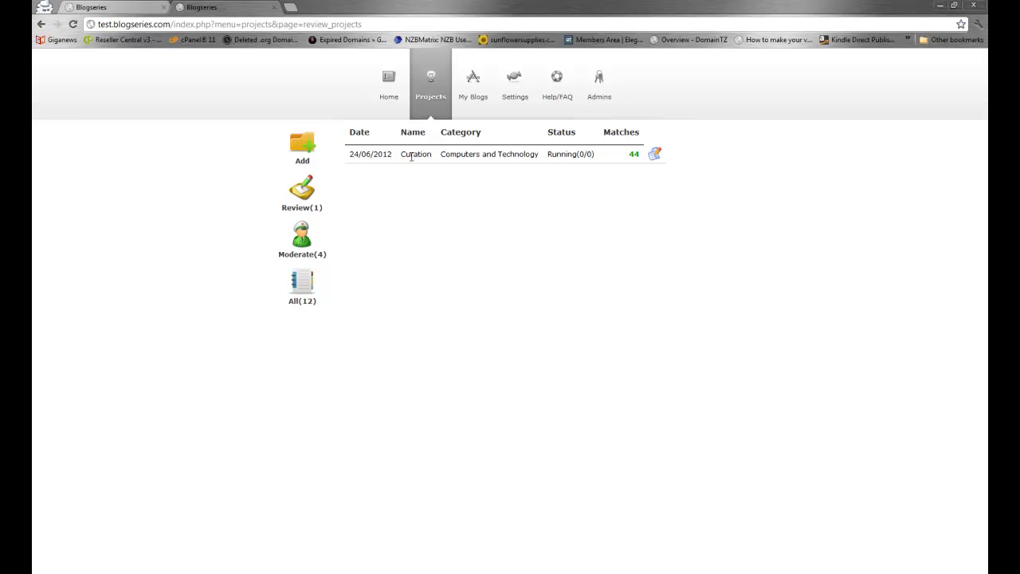
pyautogui.click(635, 156)
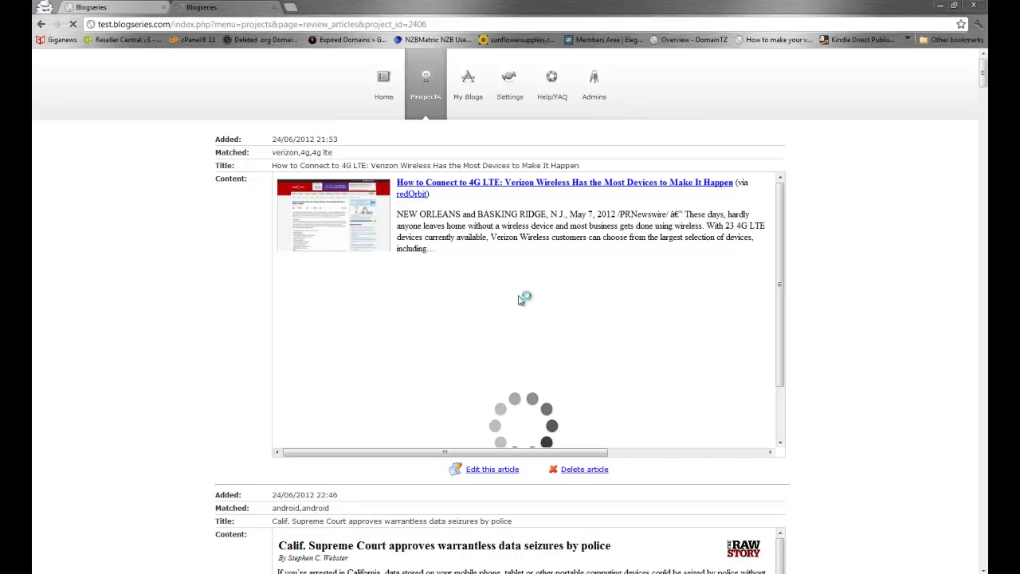
# Delete the Verizon 4G LTE and Calif. Supreme Court articles from the review queue.
pyautogui.scroll(-3, 819, 216)
pyautogui.scroll(-6, 819, 217)
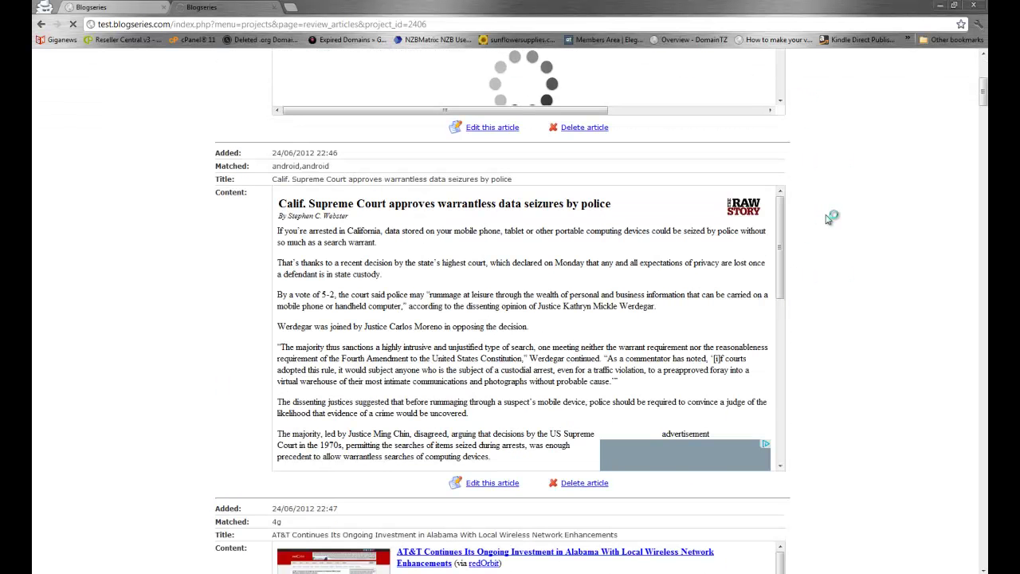
pyautogui.scroll(9, 818, 218)
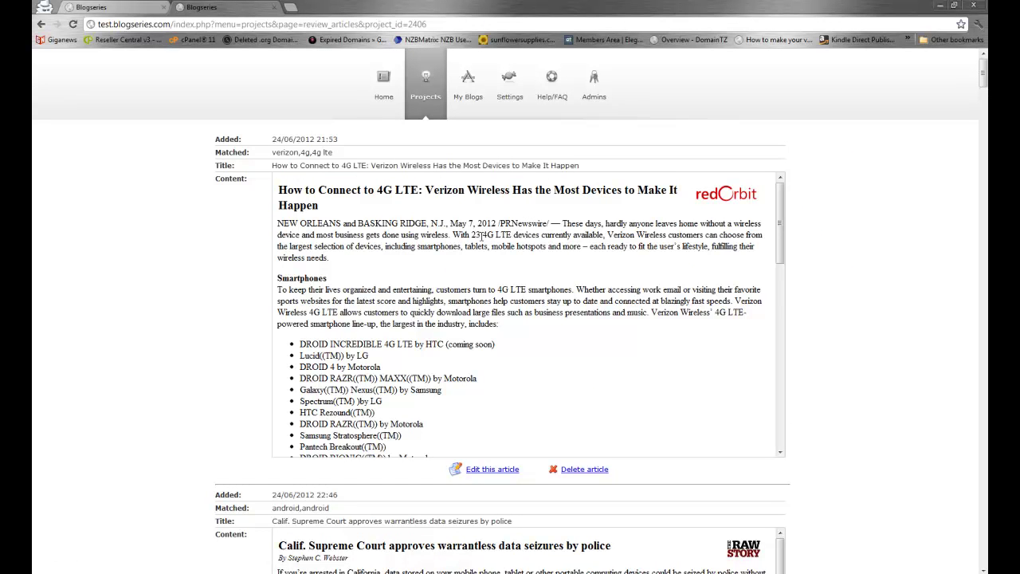
pyautogui.moveTo(448, 224); pyautogui.dragTo(526, 224)
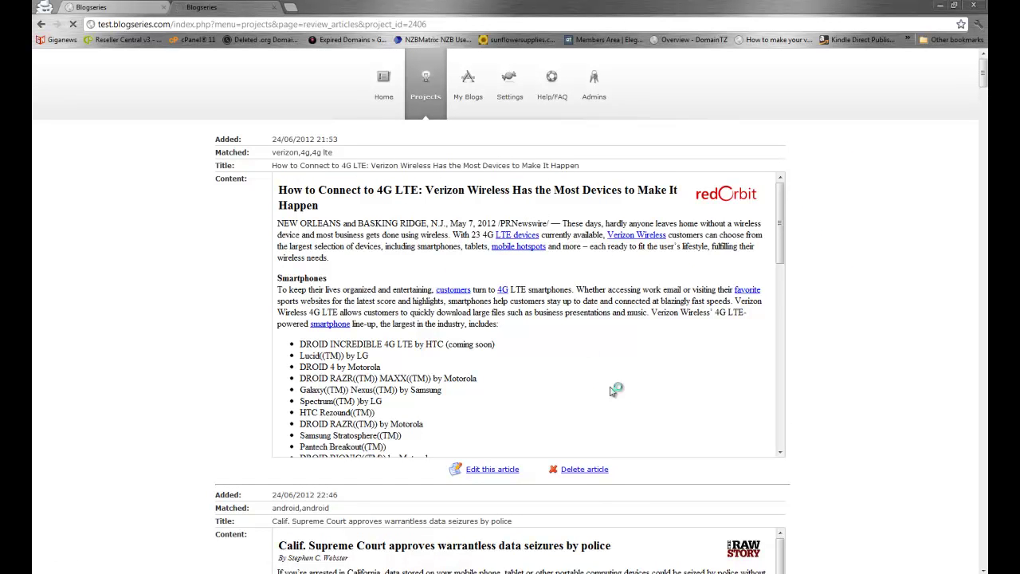
pyautogui.click(574, 473)
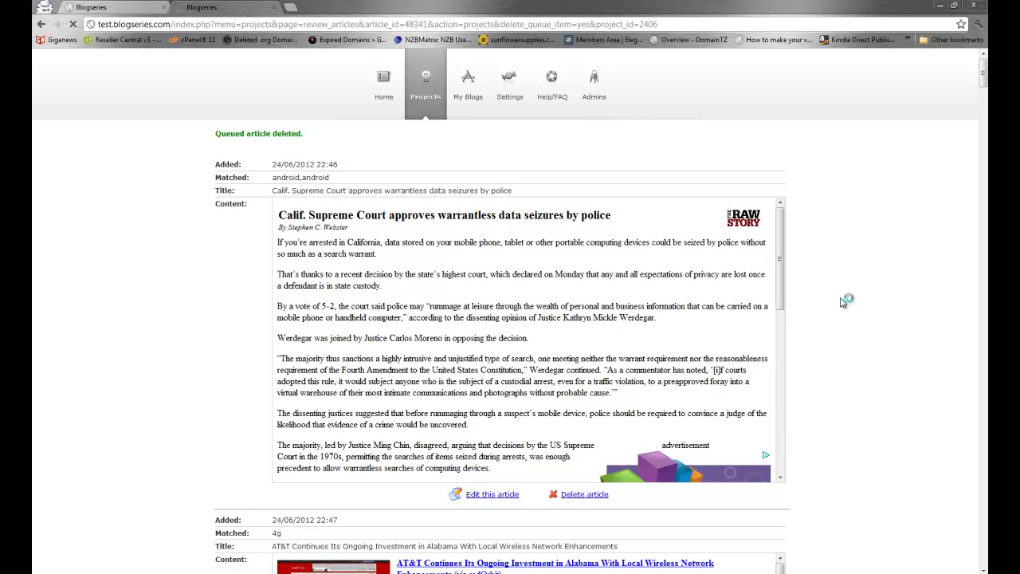
pyautogui.scroll(-3, 844, 294)
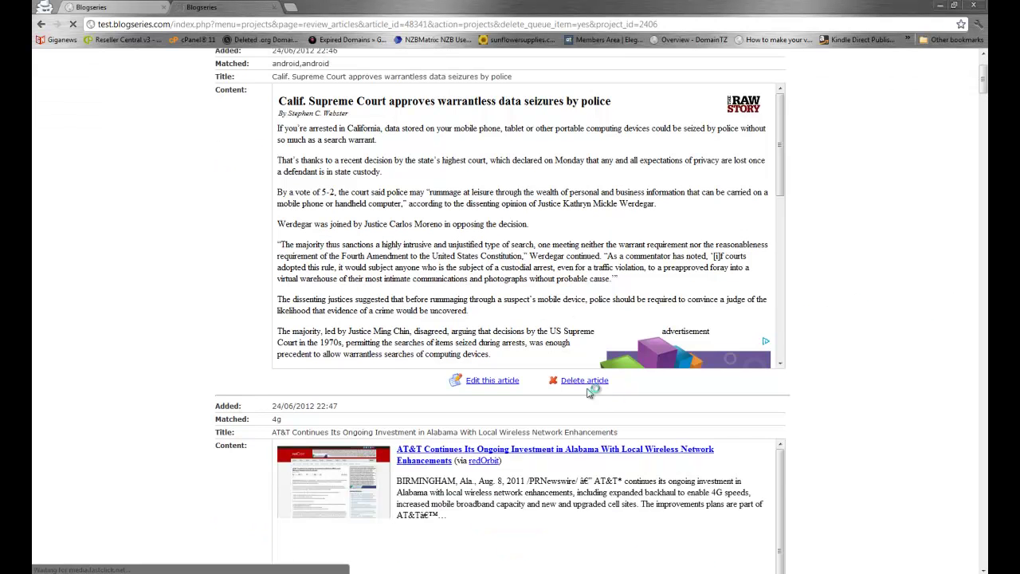
pyautogui.click(585, 381)
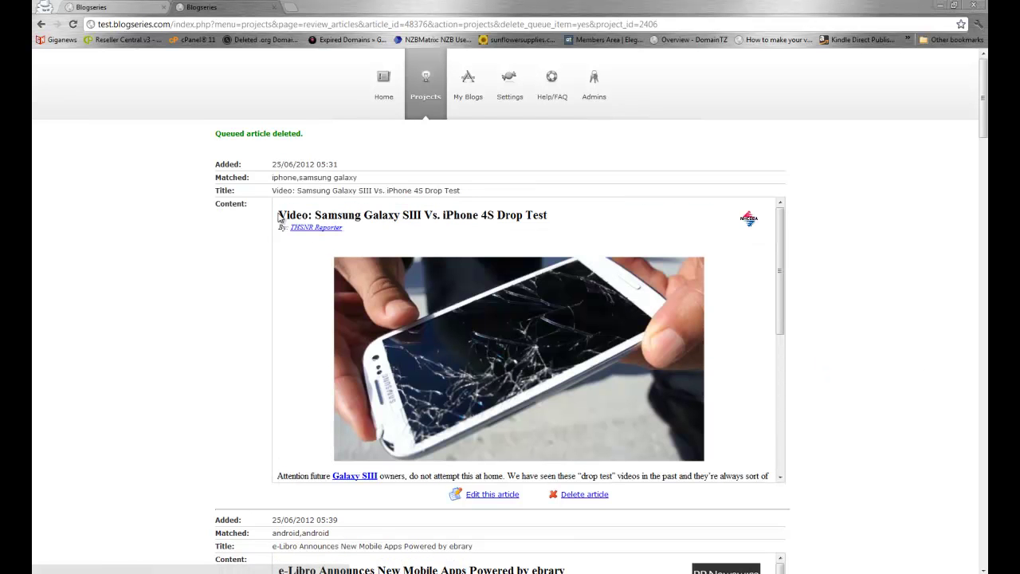
# Open the Samsung Galaxy SIII Vs iPhone 4S drop test article for editing.
pyautogui.moveTo(279, 217); pyautogui.dragTo(534, 216)
pyautogui.click(443, 217)
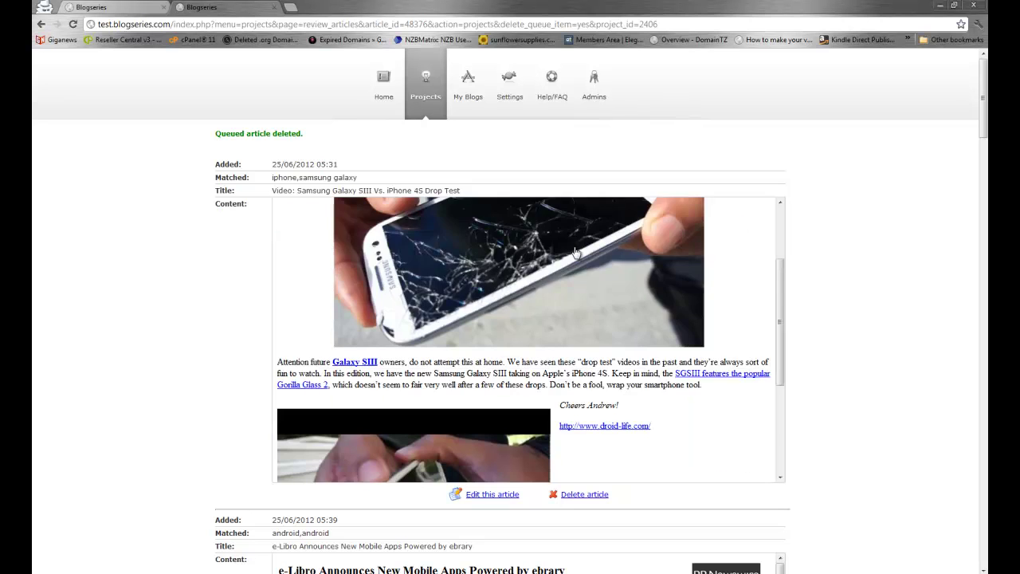
pyautogui.scroll(-5, 576, 258)
pyautogui.scroll(6, 571, 264)
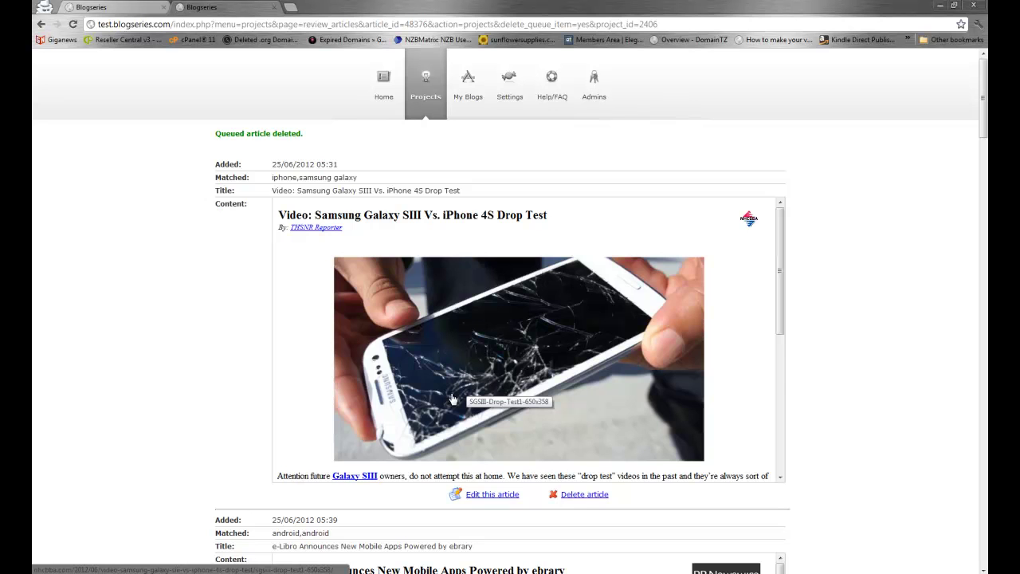
pyautogui.scroll(-3, 495, 321)
pyautogui.scroll(3, 503, 315)
pyautogui.scroll(-10, 454, 291)
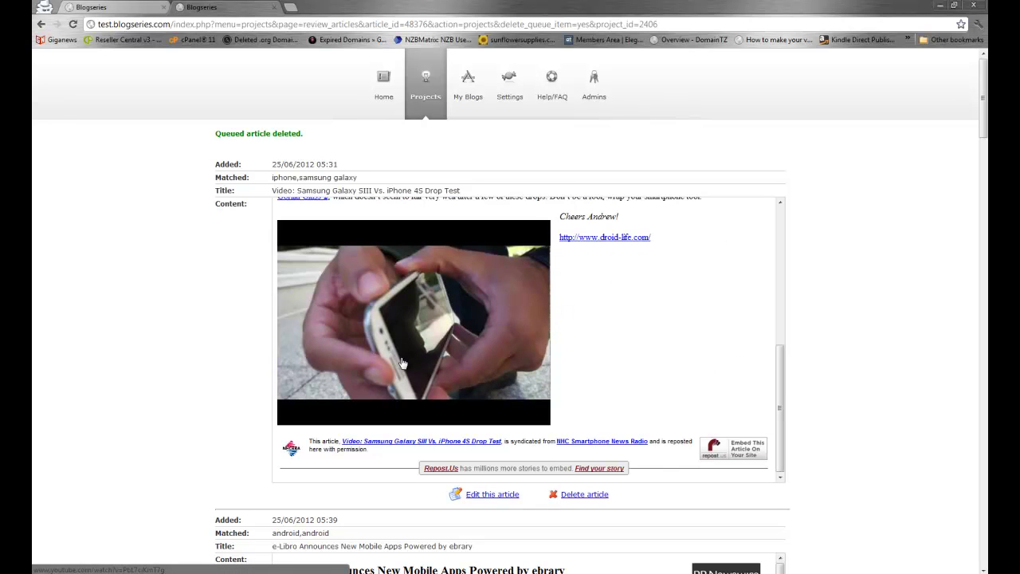
pyautogui.click(501, 498)
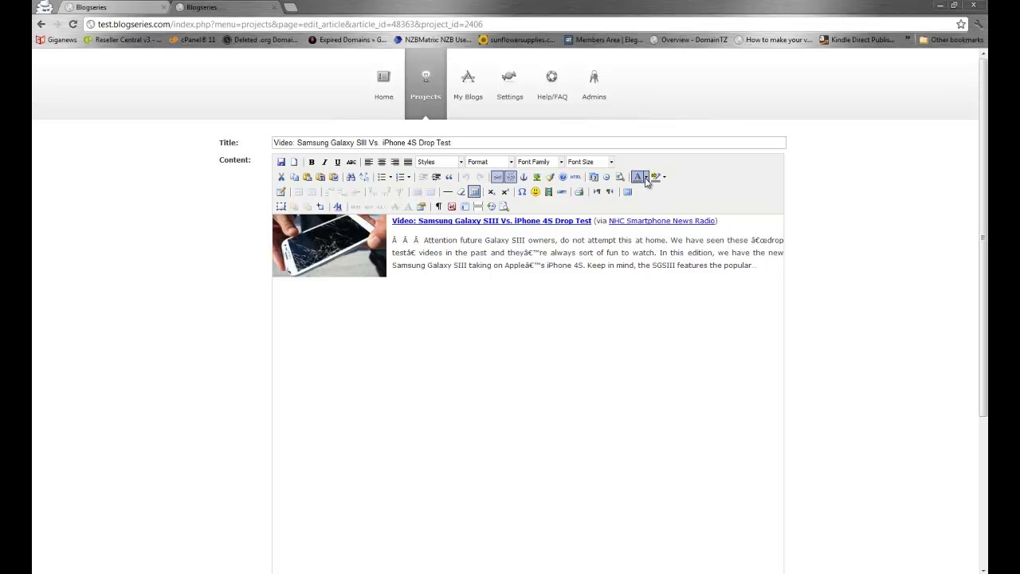
# Preview the drop test article in an enlarged window, then view its HTML source.
pyautogui.click(620, 176)
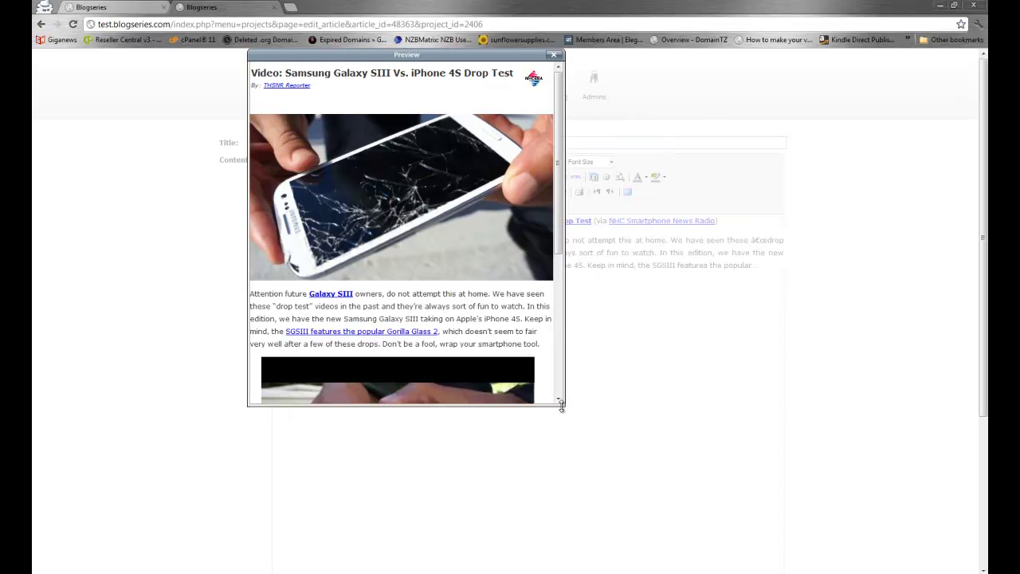
pyautogui.moveTo(565, 405); pyautogui.dragTo(699, 485)
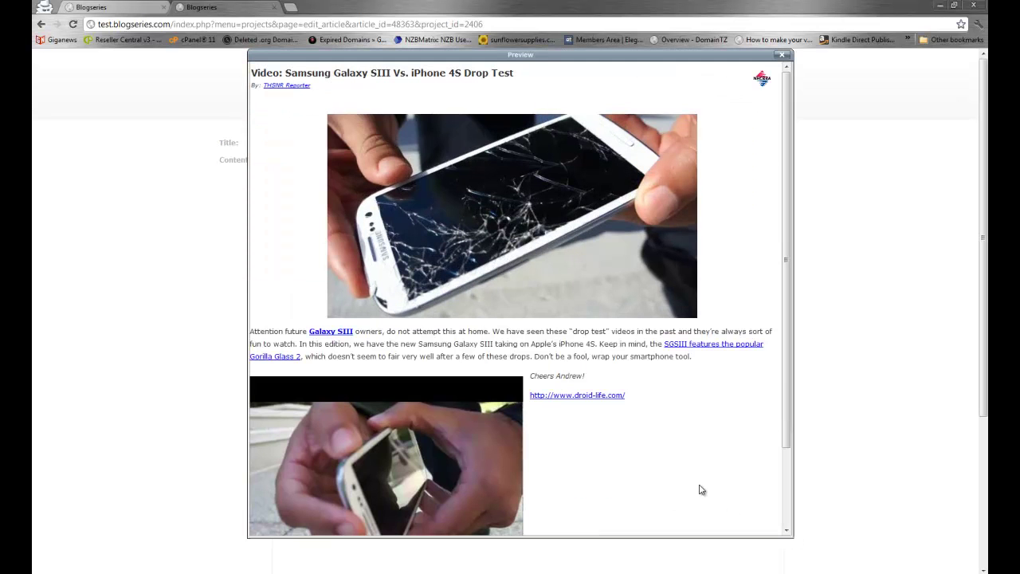
pyautogui.moveTo(785, 383); pyautogui.dragTo(606, 449)
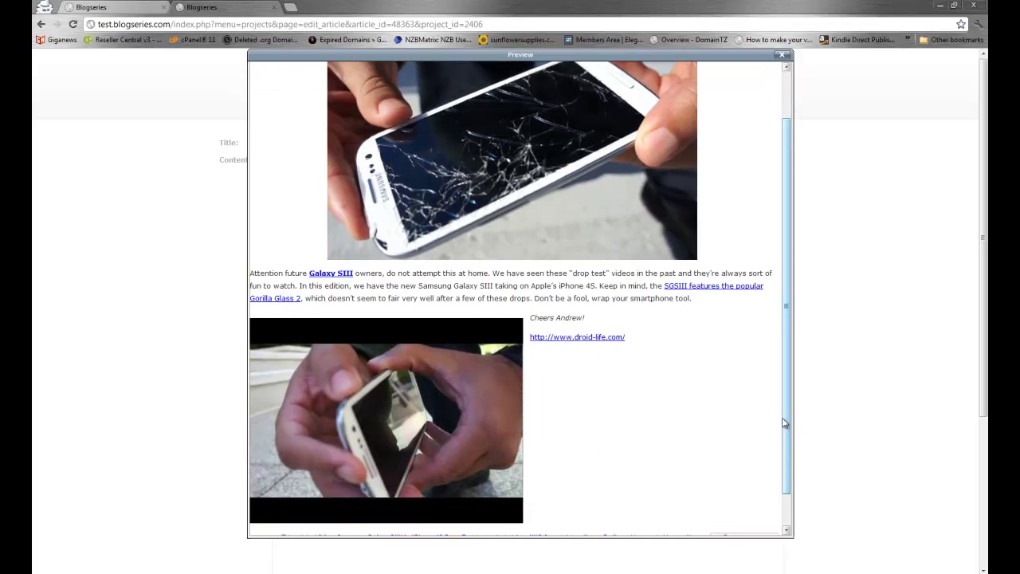
pyautogui.scroll(1, 786, 303)
pyautogui.click(785, 56)
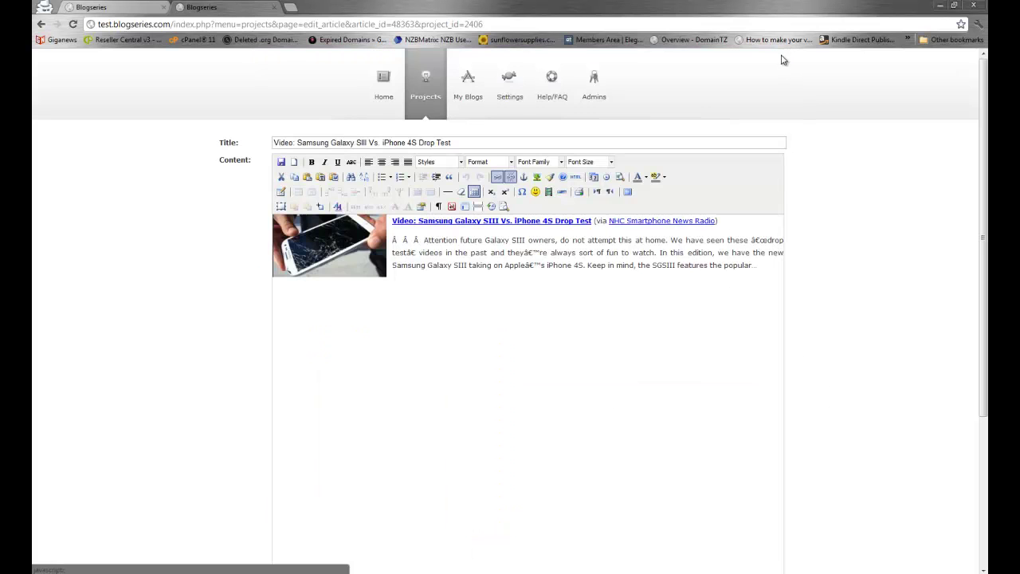
pyautogui.click(575, 177)
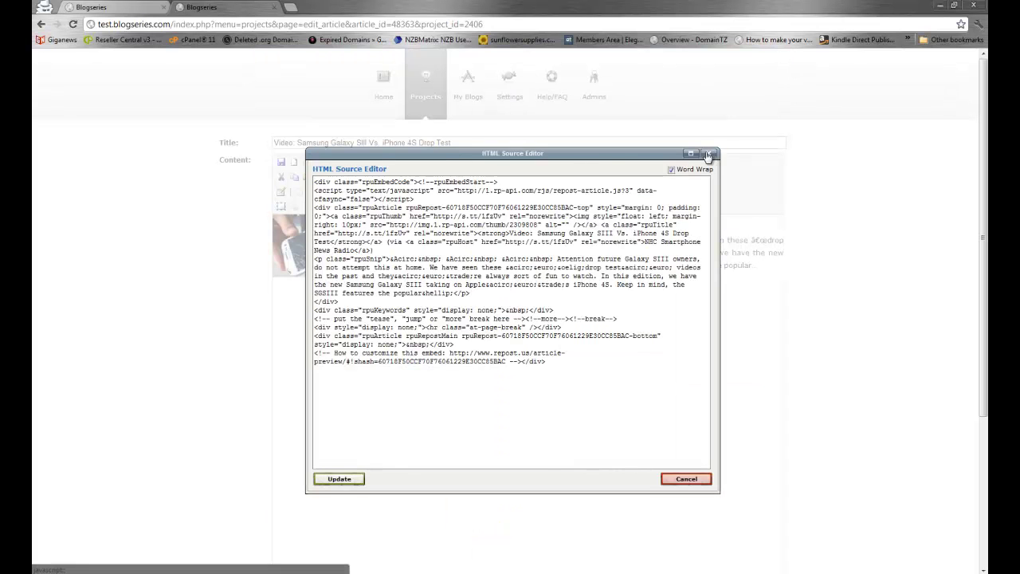
# Insert the 'OMG! Why oh why…' intro ending 'Anyway, enjoy the videos:' above the embed code.
pyautogui.click(710, 155)
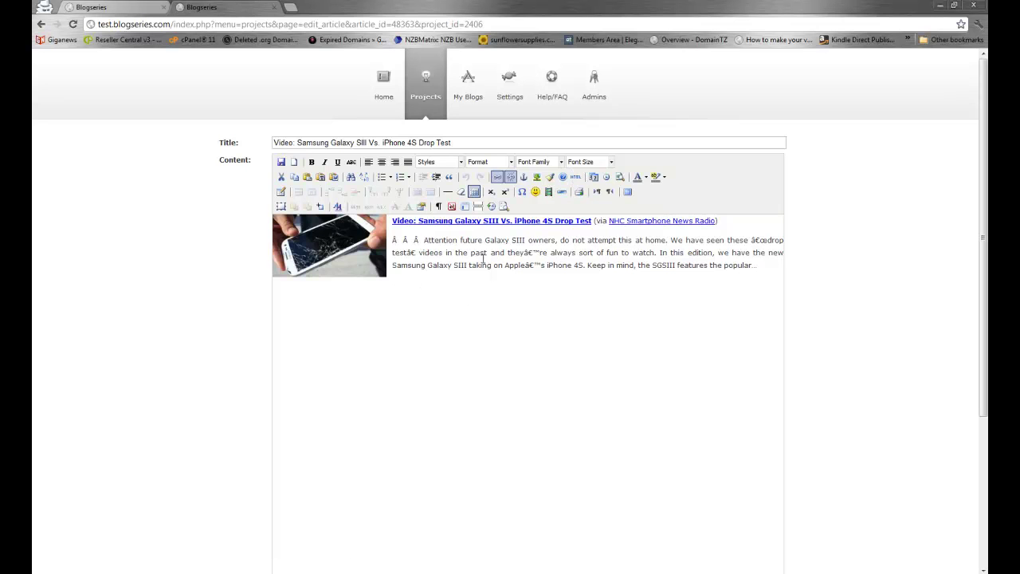
pyautogui.click(576, 178)
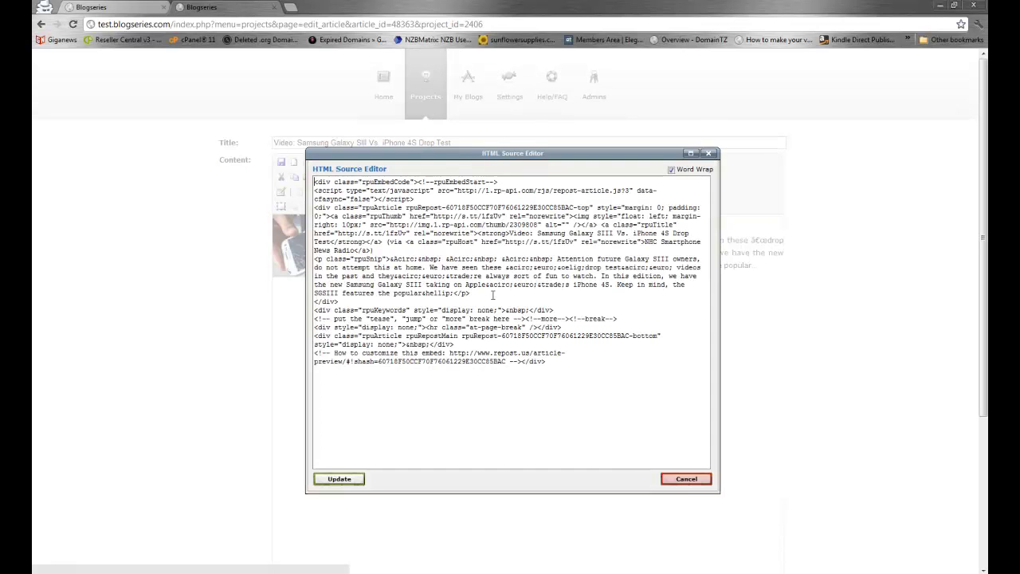
pyautogui.press('Return')
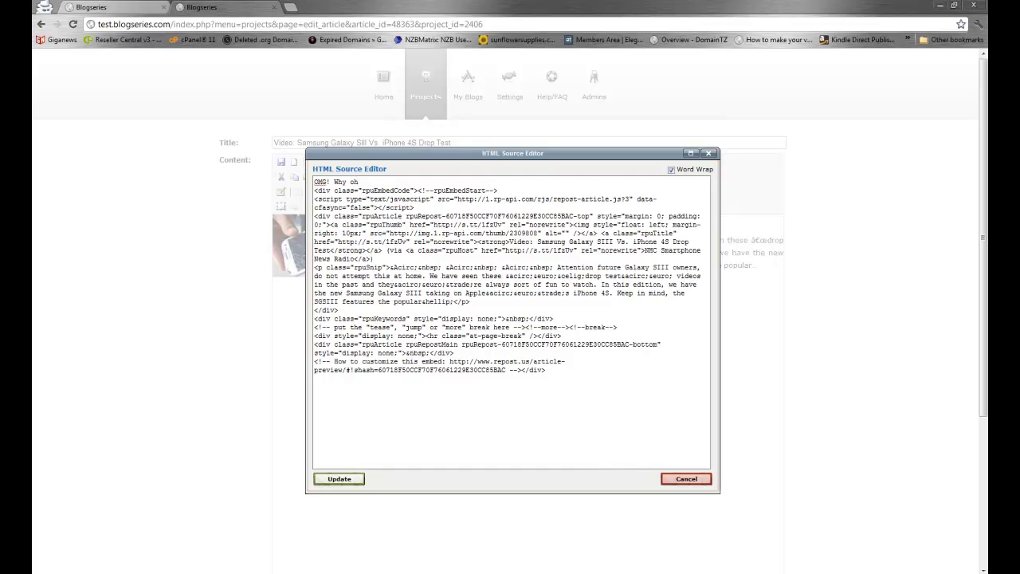
pyautogui.write("why did they broke that sexy phone! It looks just like mine but dead... Kinda scary and this image of broken display will give me nightmares because... by accident I broke my oldie goodies Samsung Galaxy S2 about the same way - I fell and phone was in my jeans pocket, so screen got smashed to bits and that's how I got new Galaxy S3... But to break them? People are wierd. Anyway, enjoy the videos:")
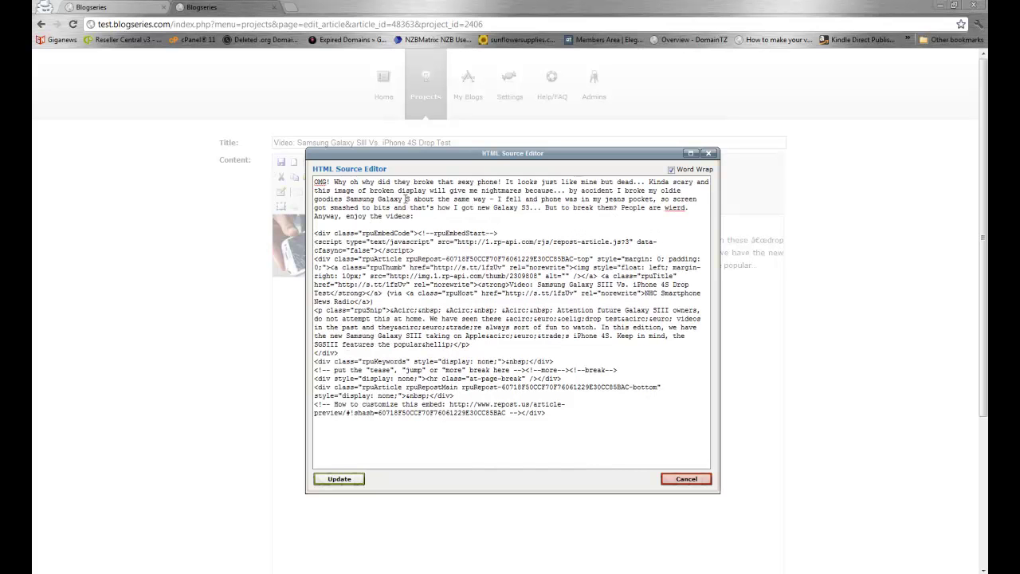
pyautogui.moveTo(414, 216); pyautogui.dragTo(307, 185)
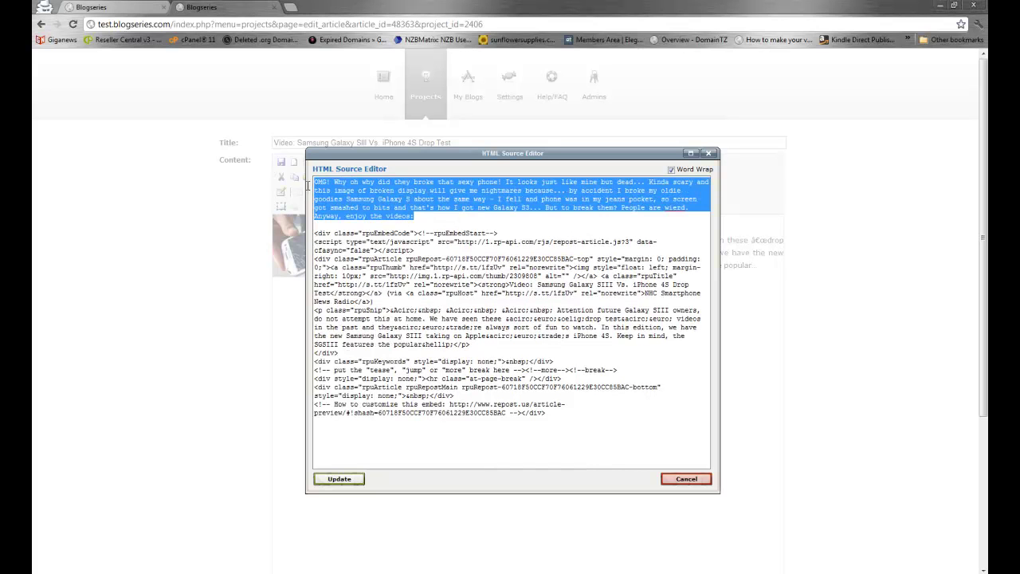
pyautogui.click(423, 212)
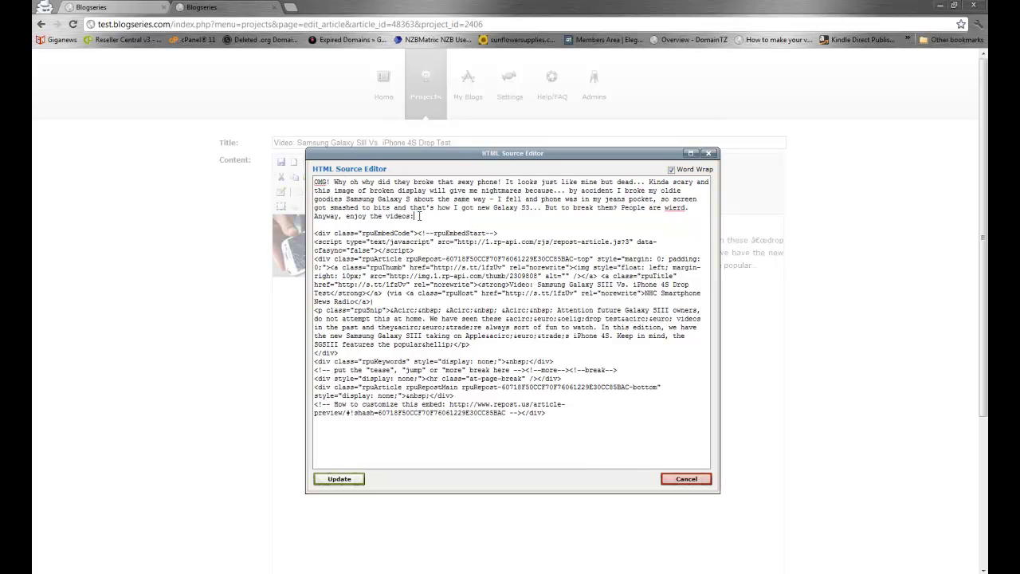
pyautogui.moveTo(417, 216); pyautogui.dragTo(299, 184)
pyautogui.press('Right')
pyautogui.press('Delete')
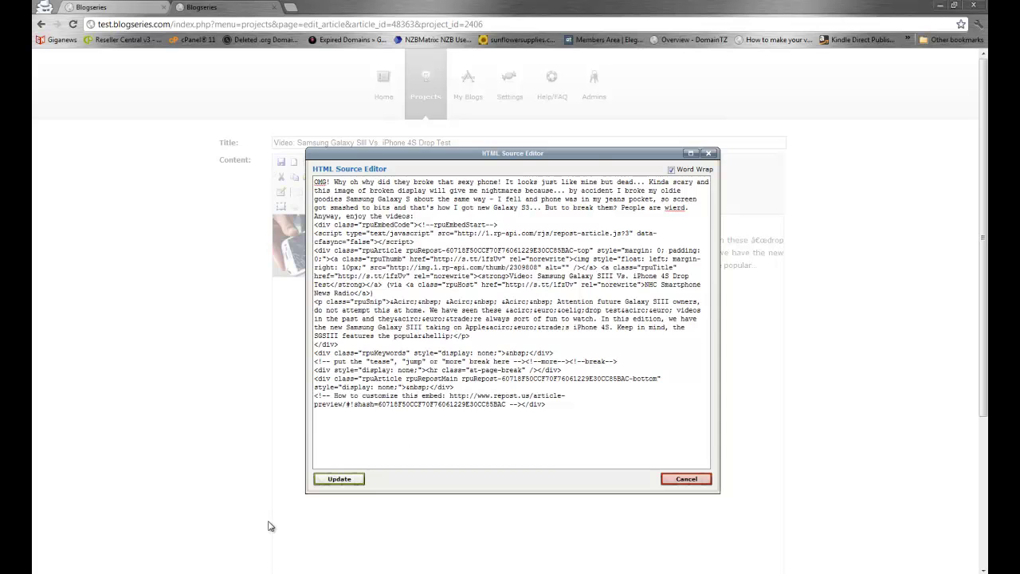
pyautogui.click(339, 479)
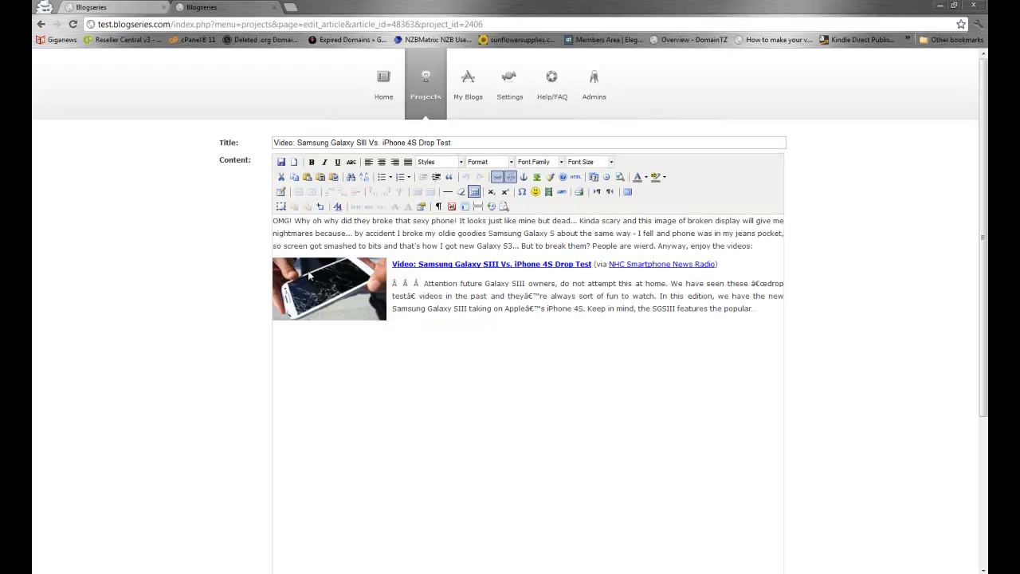
pyautogui.moveTo(280, 220); pyautogui.dragTo(319, 233)
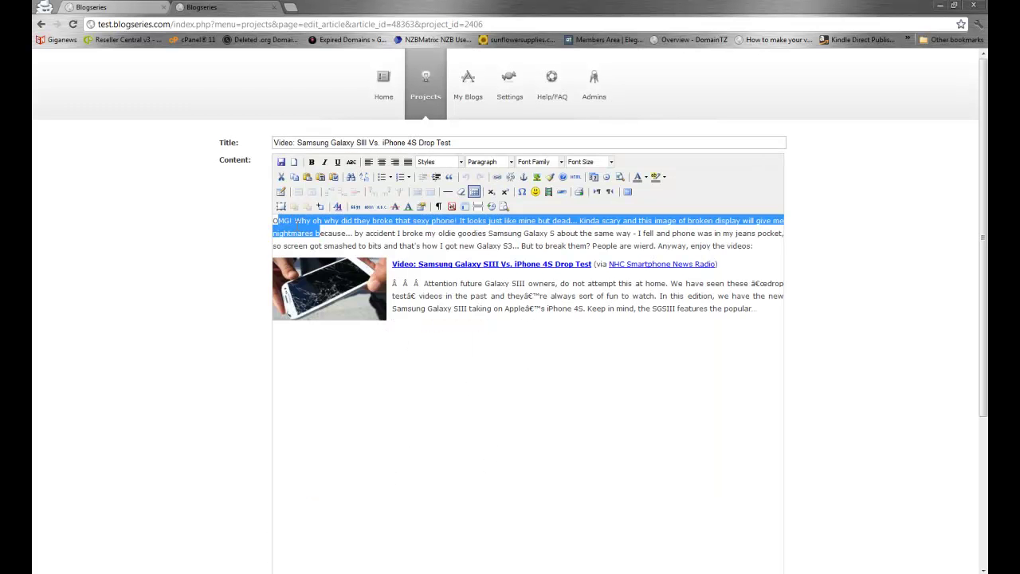
pyautogui.click(285, 227)
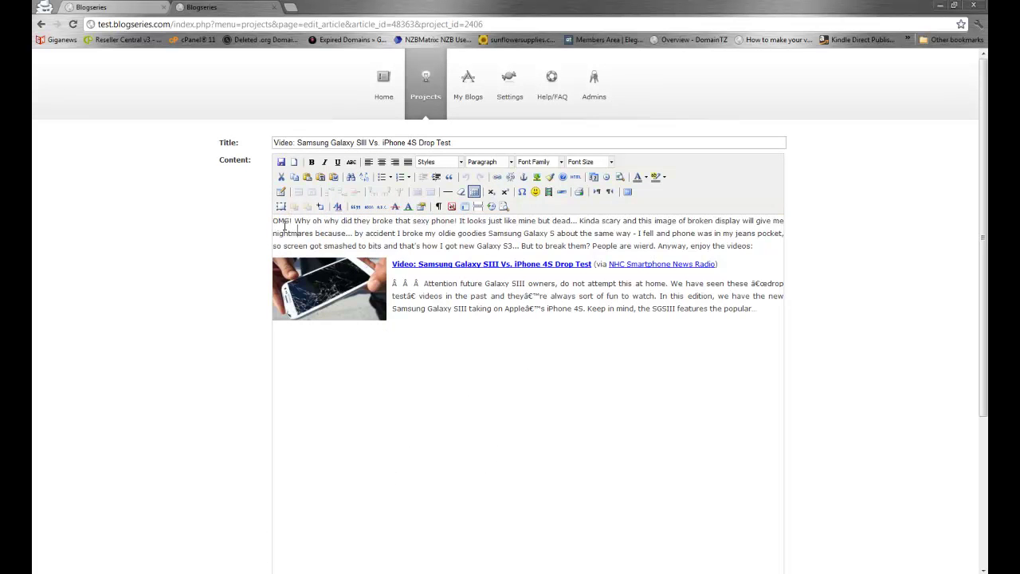
pyautogui.click(619, 176)
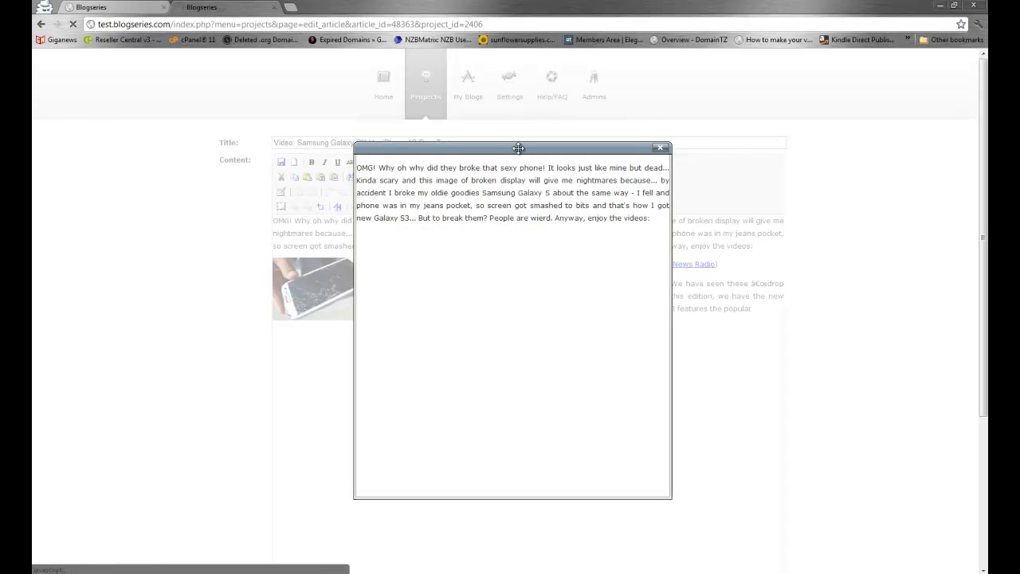
pyautogui.moveTo(519, 149); pyautogui.dragTo(495, 106)
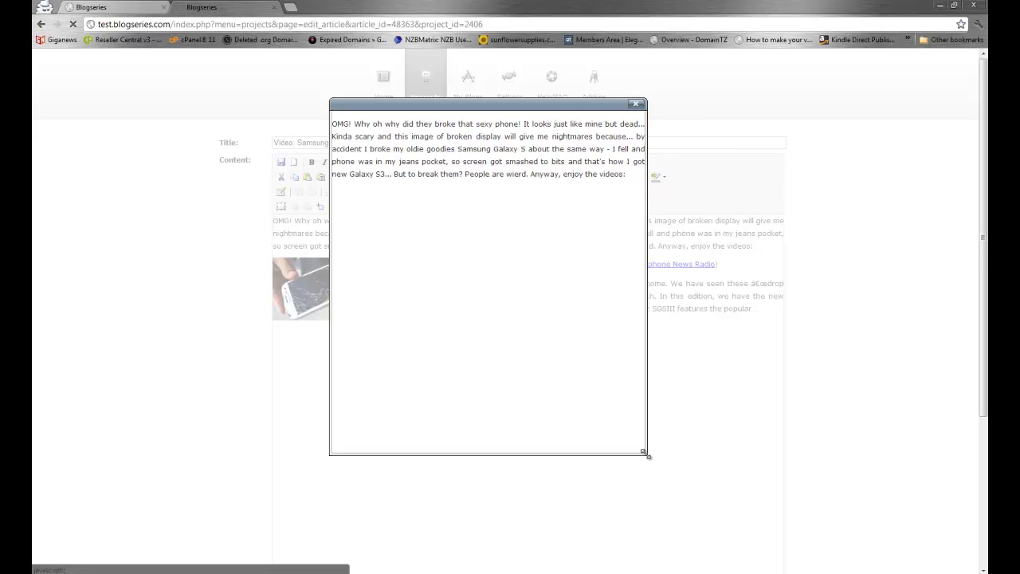
pyautogui.moveTo(645, 451); pyautogui.dragTo(731, 533)
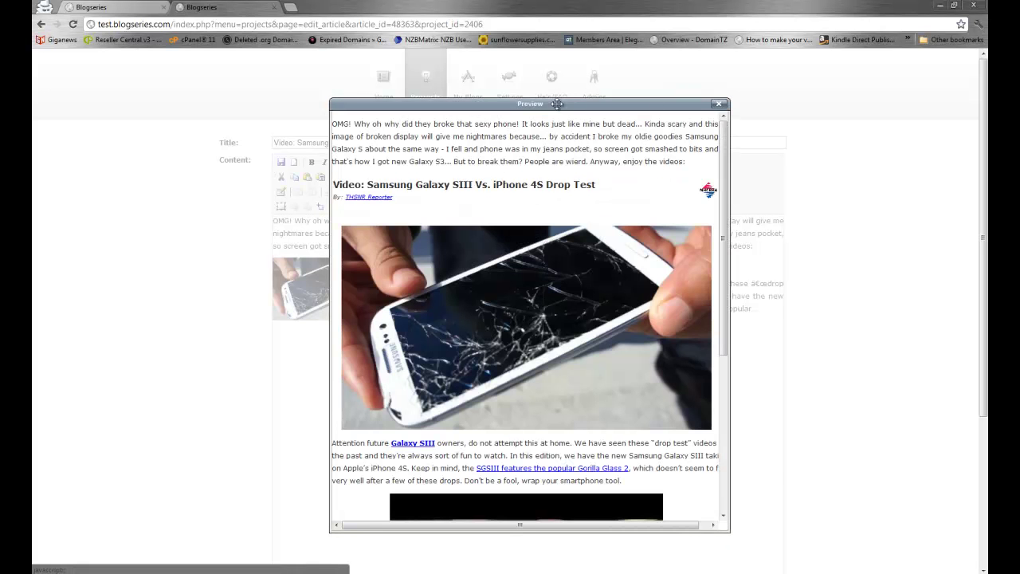
pyautogui.moveTo(553, 103); pyautogui.dragTo(508, 82)
pyautogui.moveTo(684, 511); pyautogui.dragTo(718, 540)
pyautogui.click(672, 83)
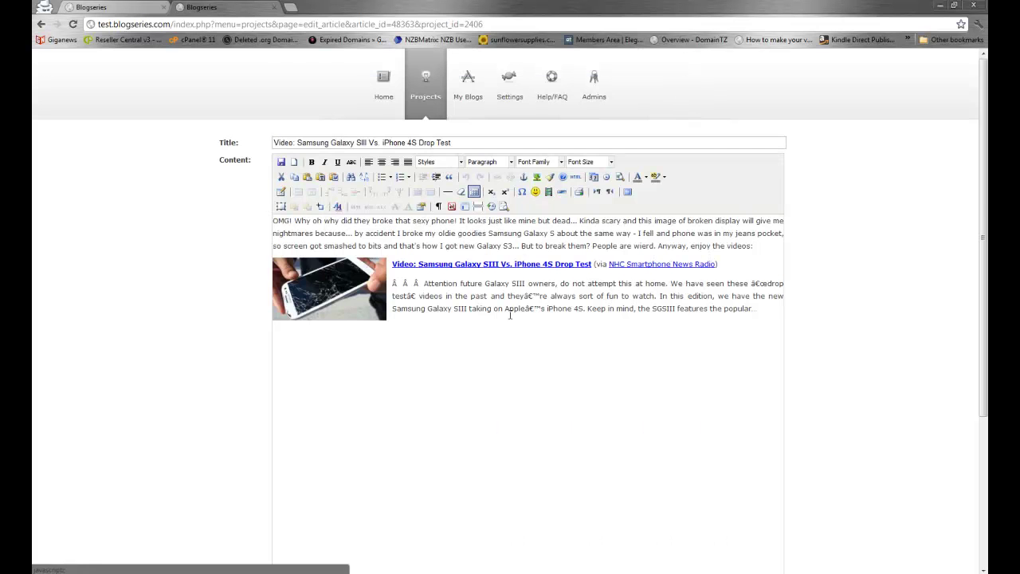
# Select 'Samsung Galaxy SIII' in the article title for reuse as a tag.
pyautogui.scroll(-3, 513, 311)
pyautogui.scroll(3, 698, 282)
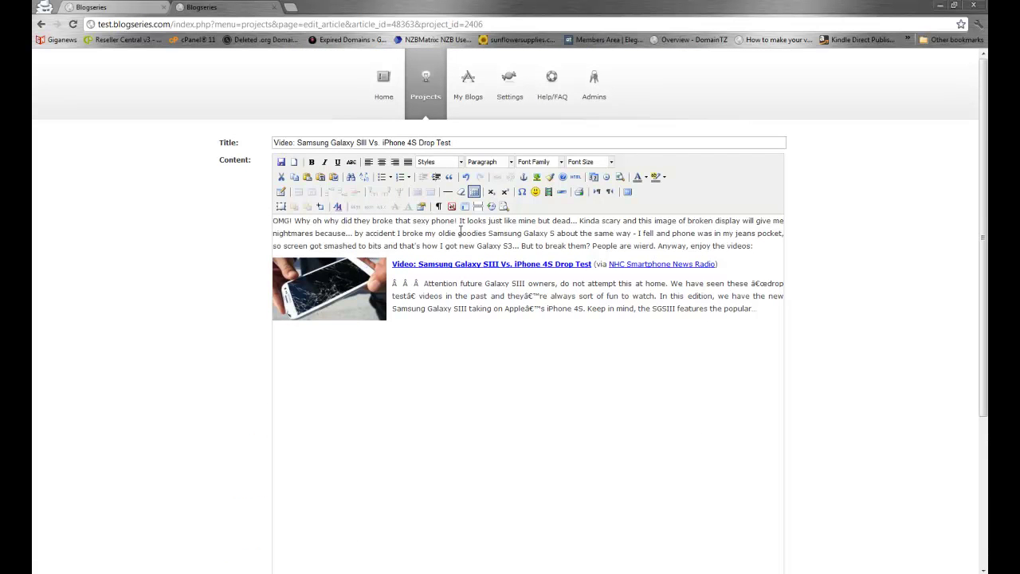
pyautogui.moveTo(755, 246); pyautogui.dragTo(264, 213)
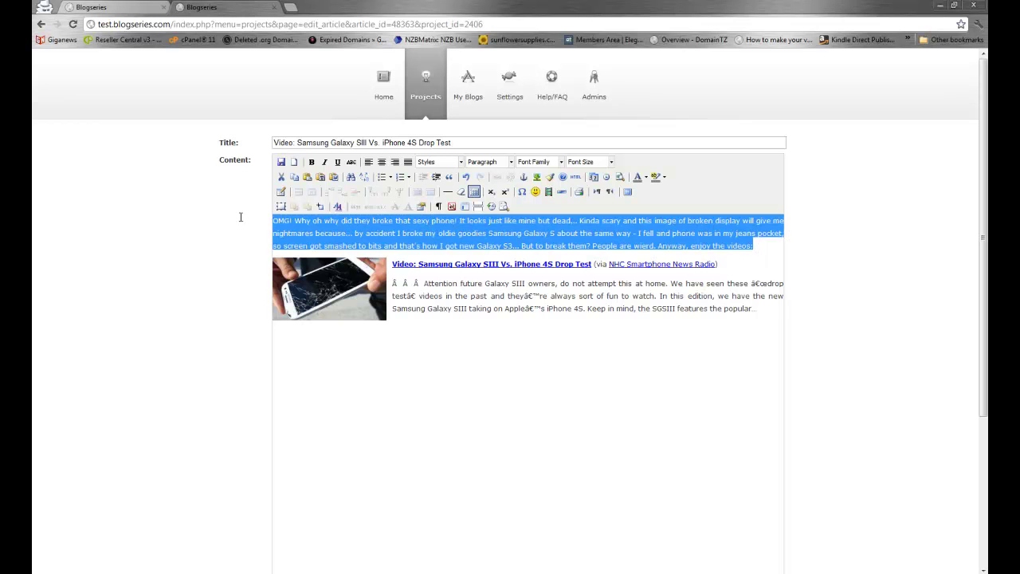
pyautogui.scroll(-3, 218, 210)
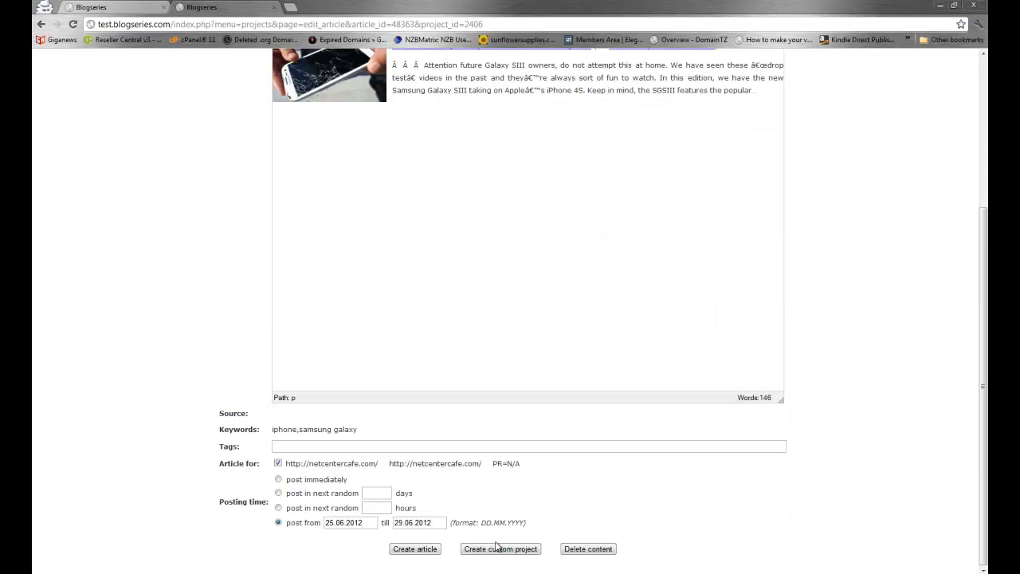
pyautogui.scroll(3, 506, 392)
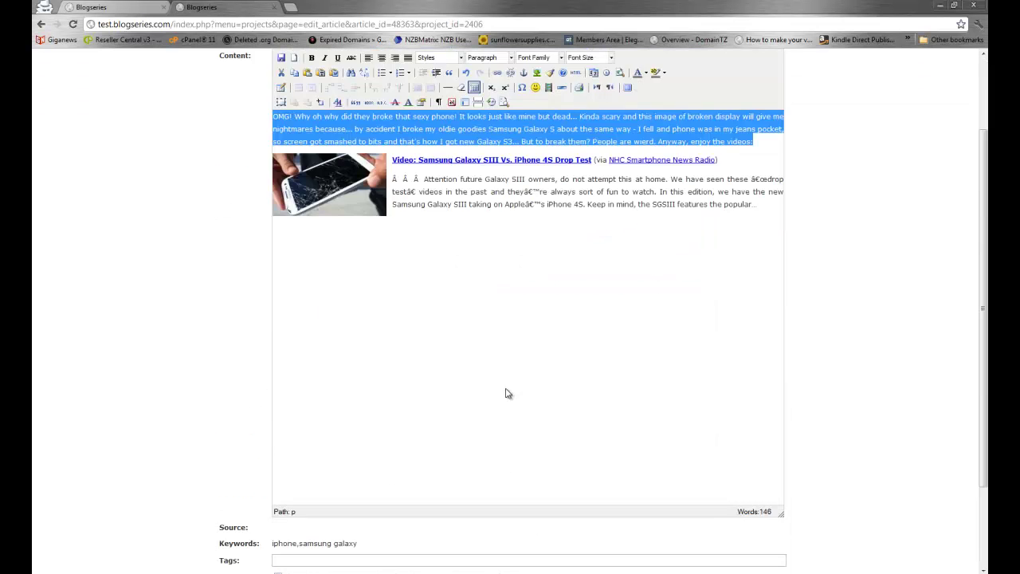
pyautogui.scroll(-3, 487, 401)
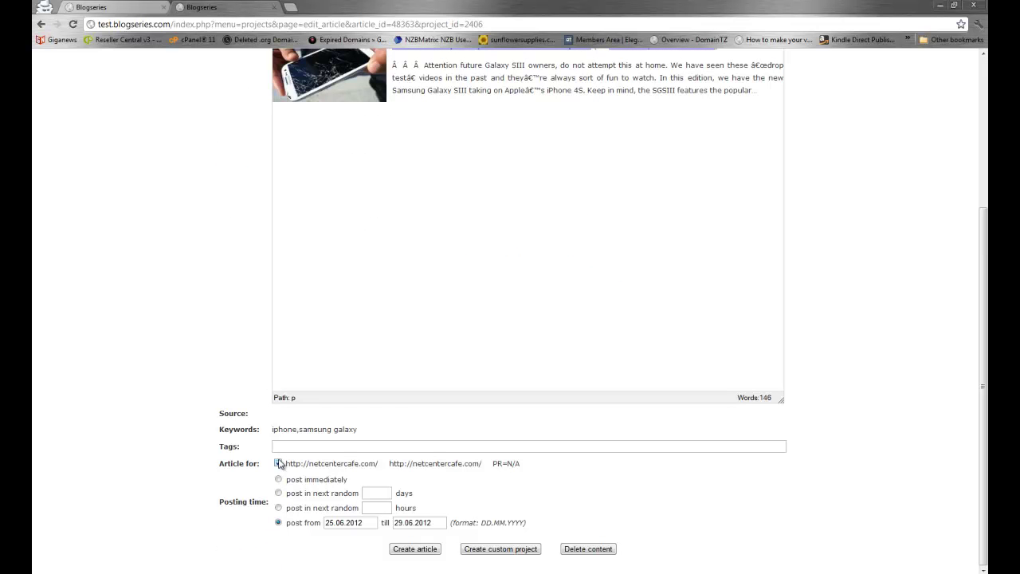
pyautogui.scroll(3, 581, 239)
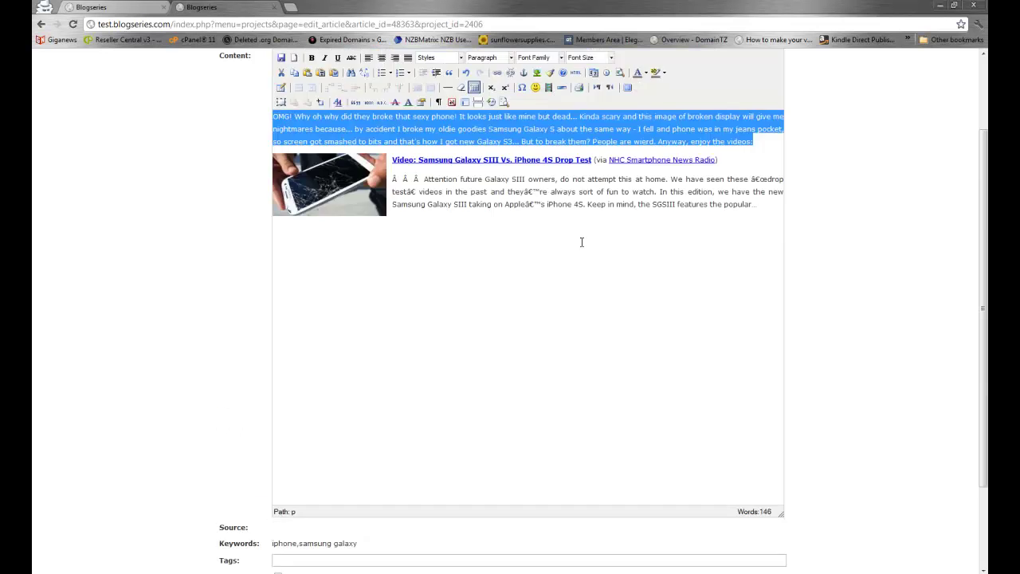
pyautogui.moveTo(299, 144); pyautogui.dragTo(370, 146)
pyautogui.hotkey('ctrl', 'c')
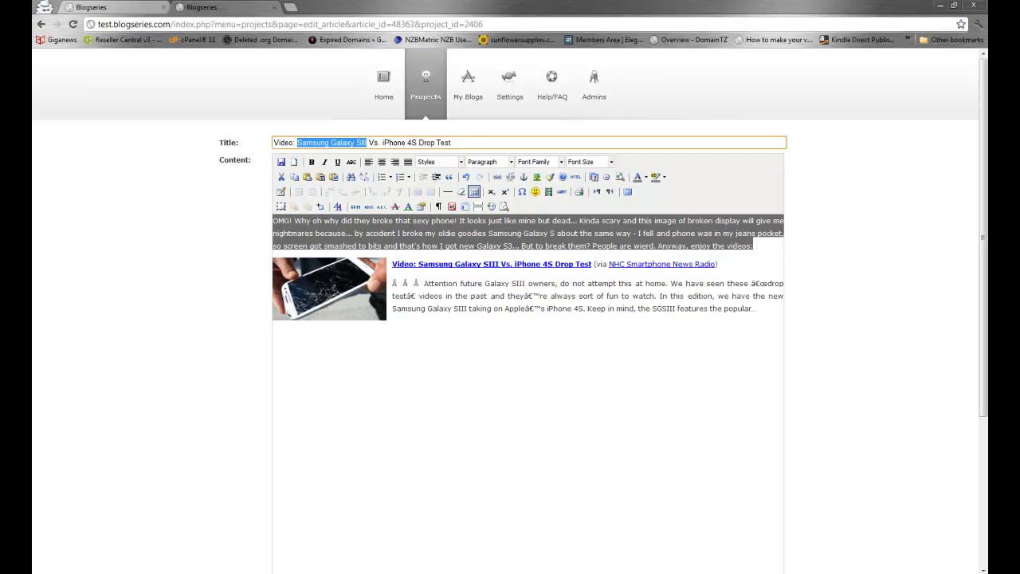
pyautogui.scroll(-3, 814, 353)
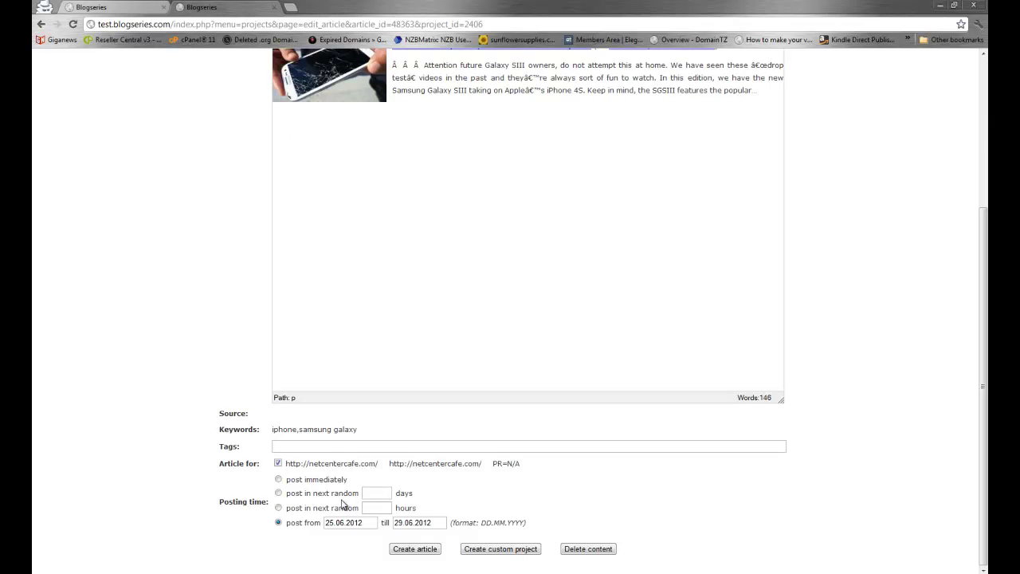
# Schedule the article to post within the next random 2 days.
pyautogui.click(278, 493)
pyautogui.click(377, 496)
pyautogui.write('2')
pyautogui.click(373, 514)
# Paste 'Samsung Galaxy SIII' into the Tags field and look over the article.
pyautogui.click(325, 445)
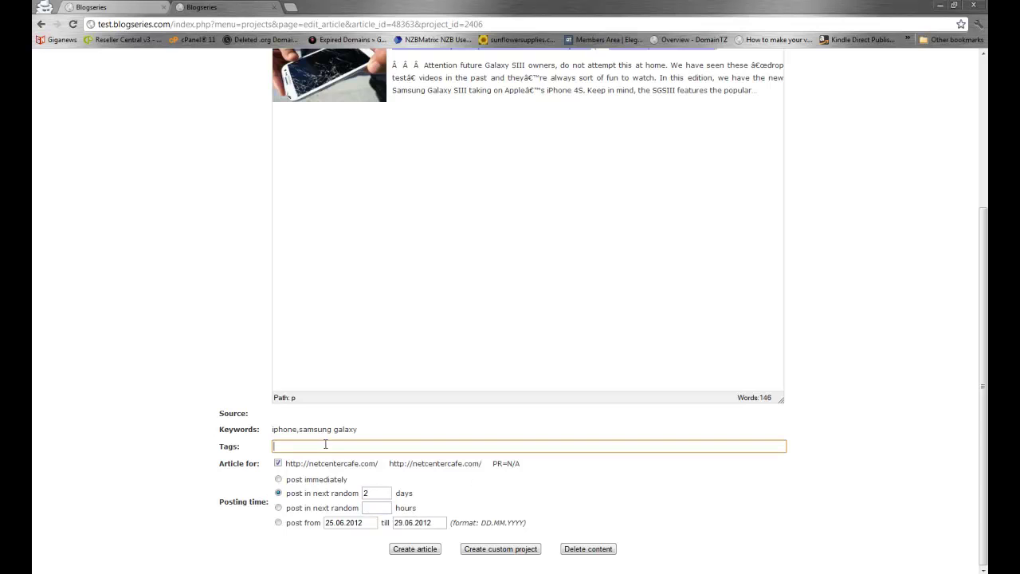
pyautogui.hotkey('ctrl', 'v')
pyautogui.click(410, 550)
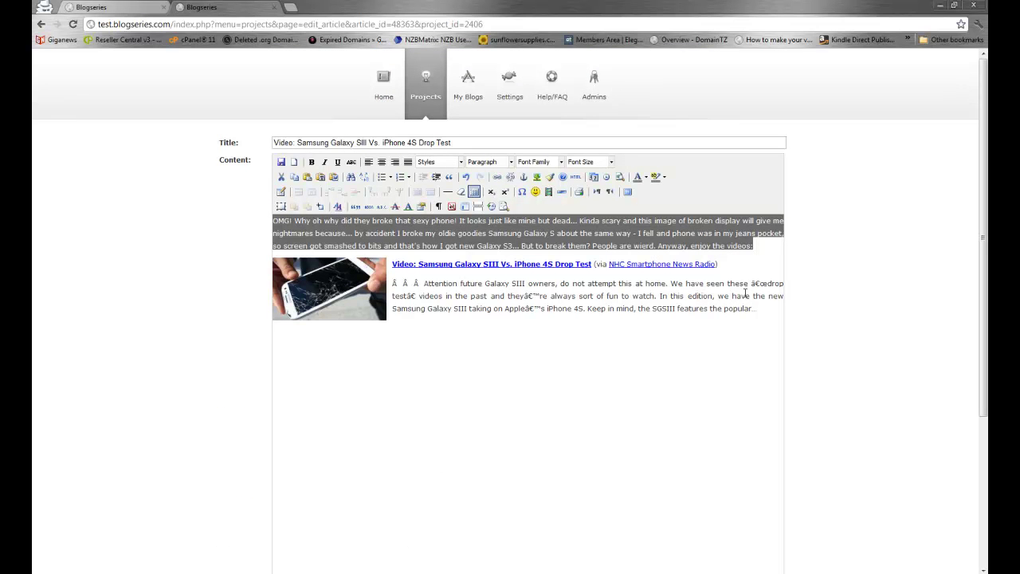
pyautogui.scroll(-3, 590, 292)
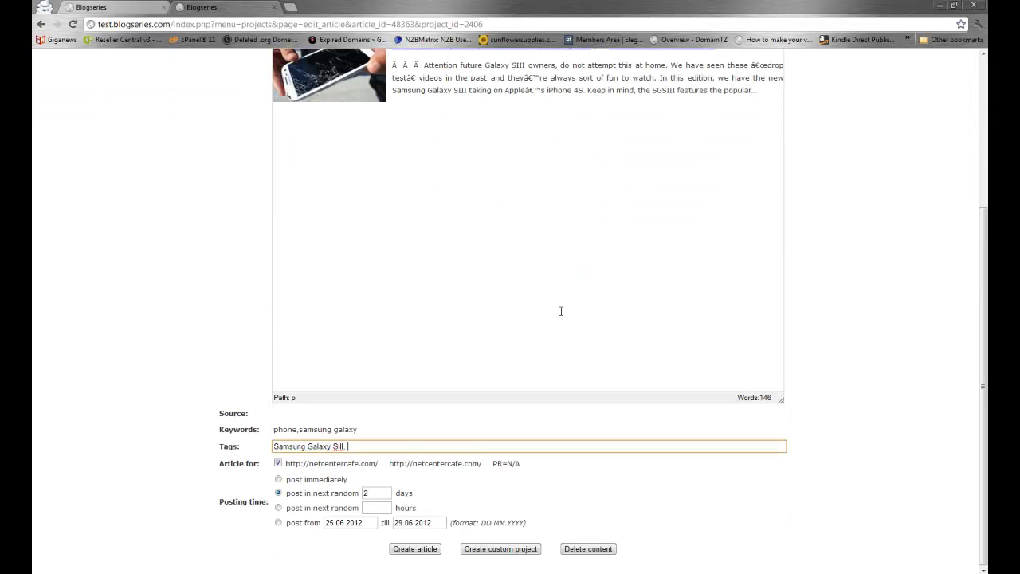
pyautogui.scroll(3, 563, 310)
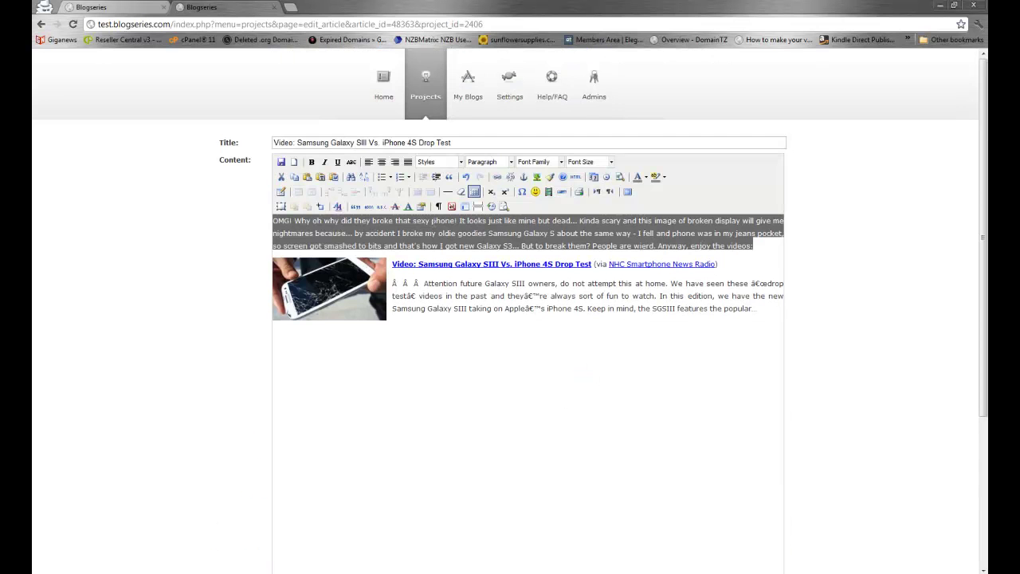
pyautogui.scroll(-3, 378, 422)
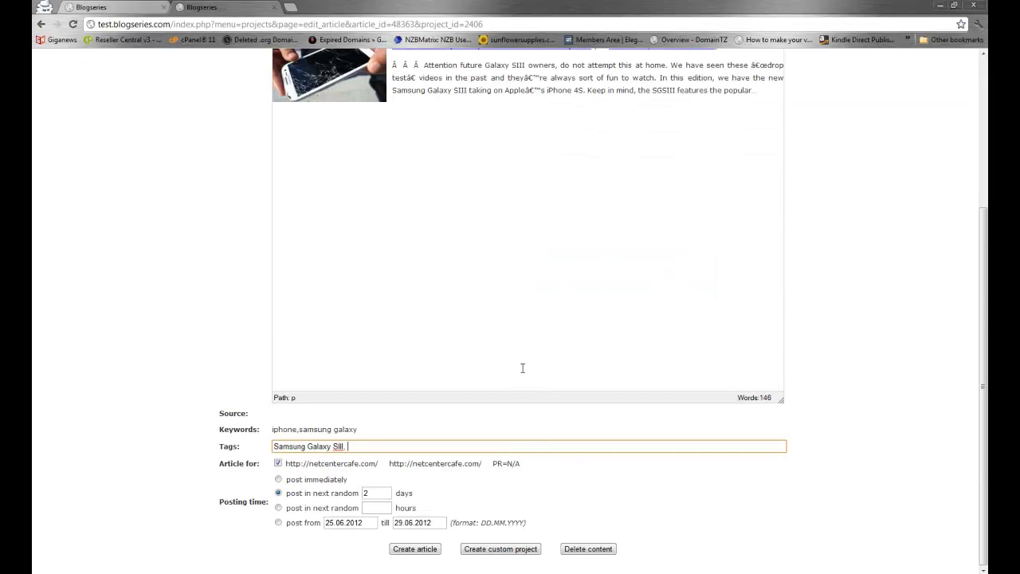
pyautogui.scroll(5, 523, 368)
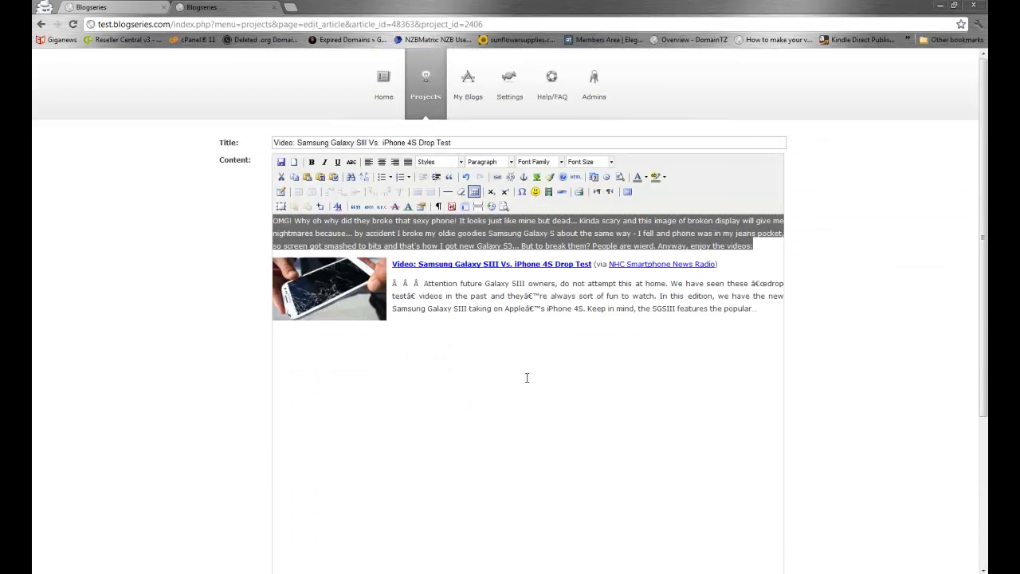
pyautogui.scroll(-2, 525, 414)
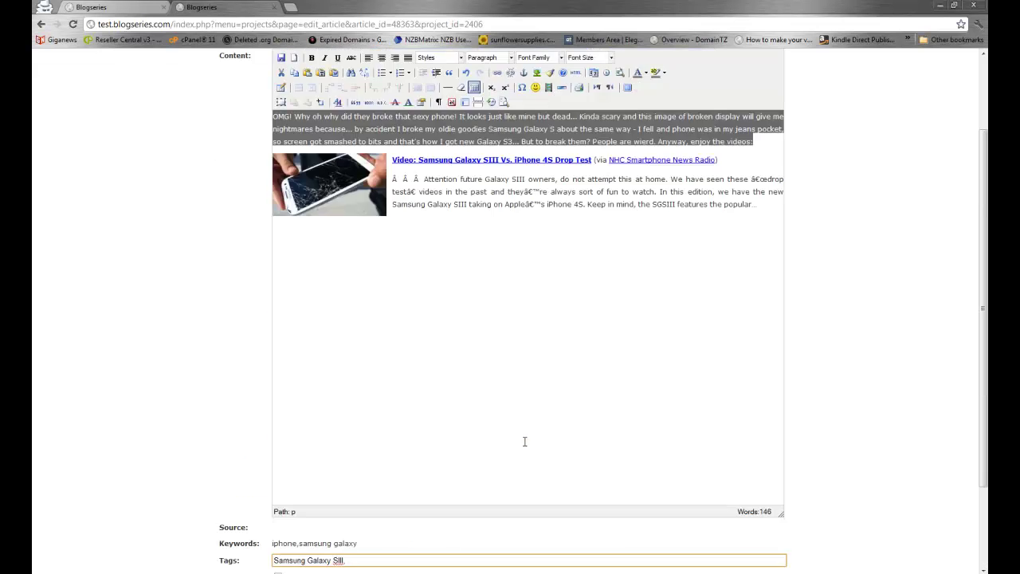
pyautogui.scroll(2, 525, 440)
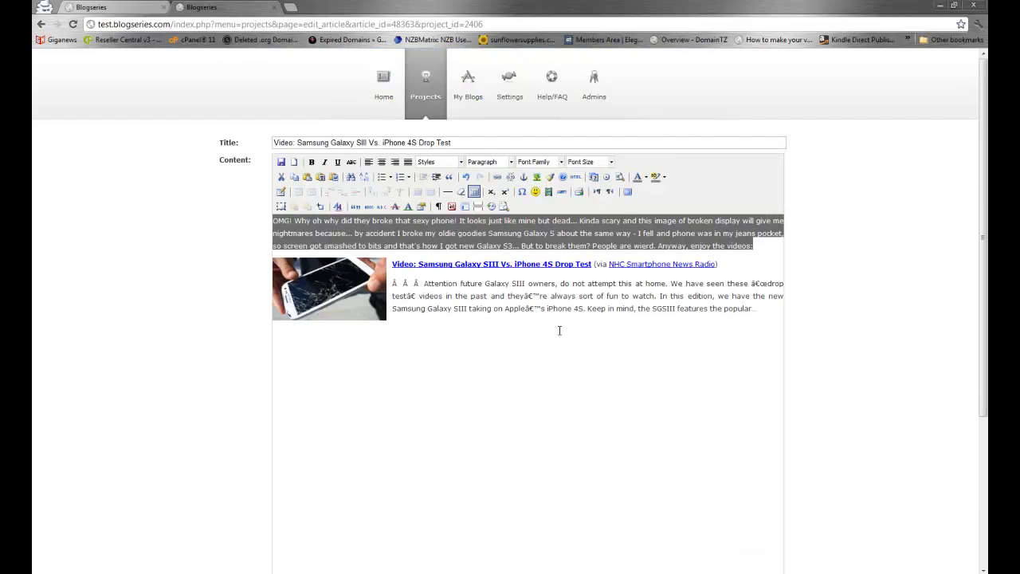
pyautogui.scroll(-5, 559, 330)
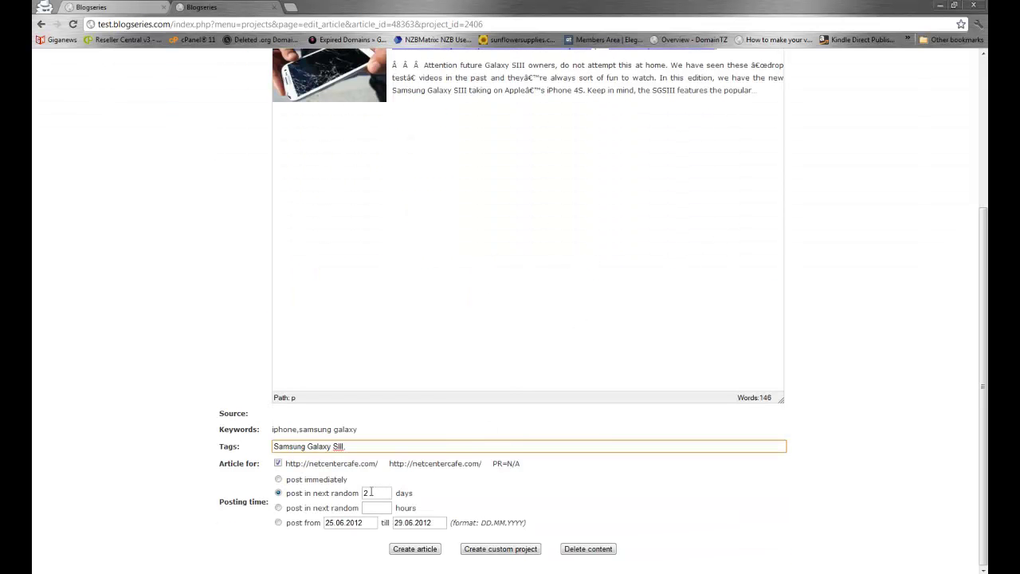
# Set the article to post immediately and add the 'samsung galaxy drop test' tag.
pyautogui.click(283, 482)
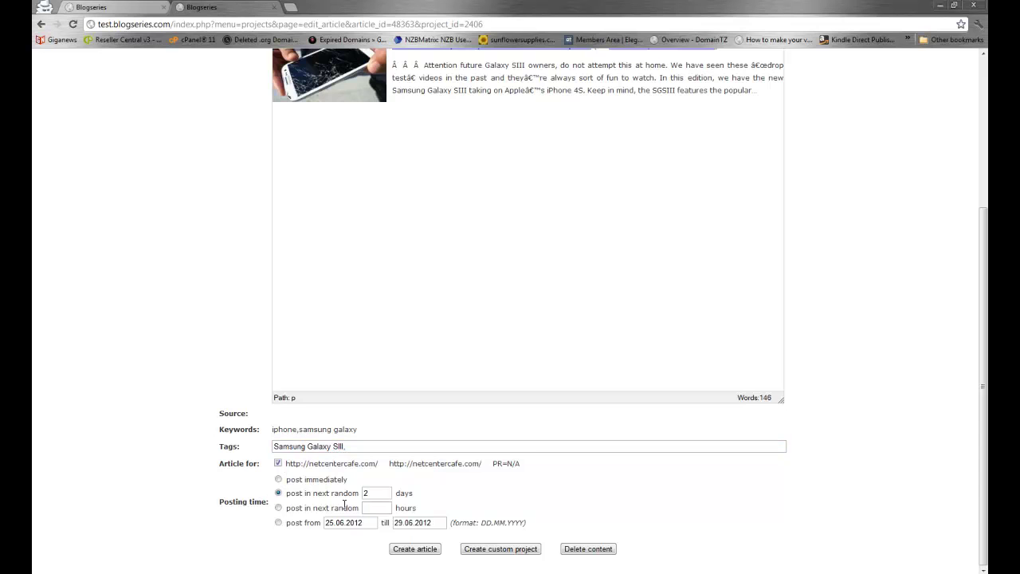
pyautogui.click(279, 480)
pyautogui.click(367, 444)
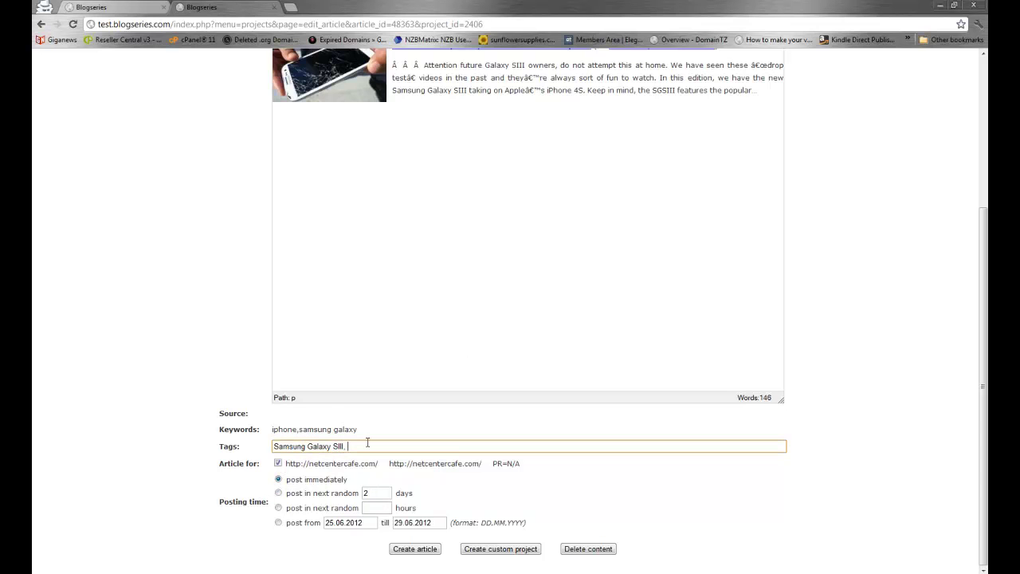
pyautogui.write('samsung galaxy drop test,')
pyautogui.click(916, 293)
pyautogui.scroll(3, 915, 293)
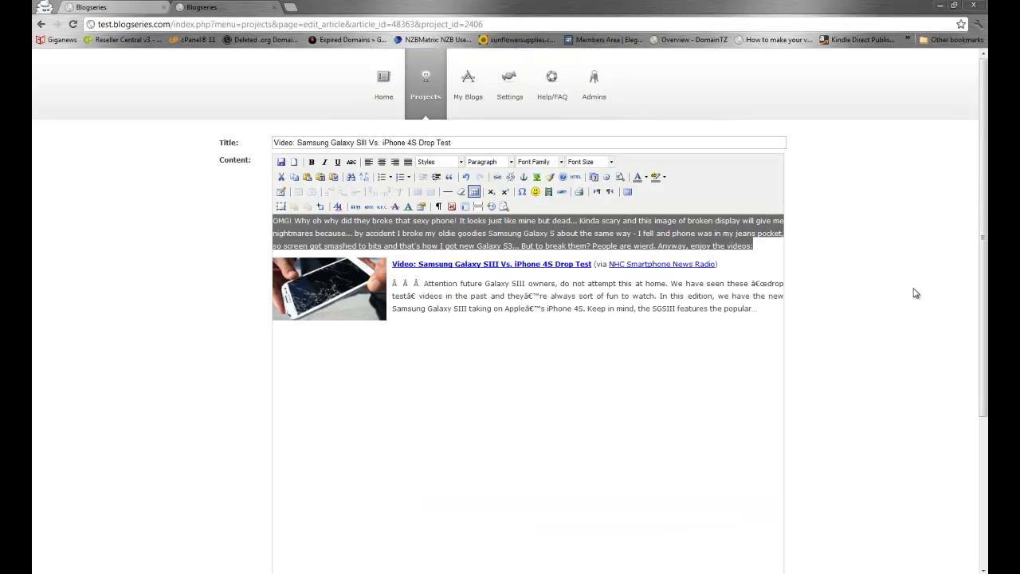
pyautogui.scroll(-3, 887, 267)
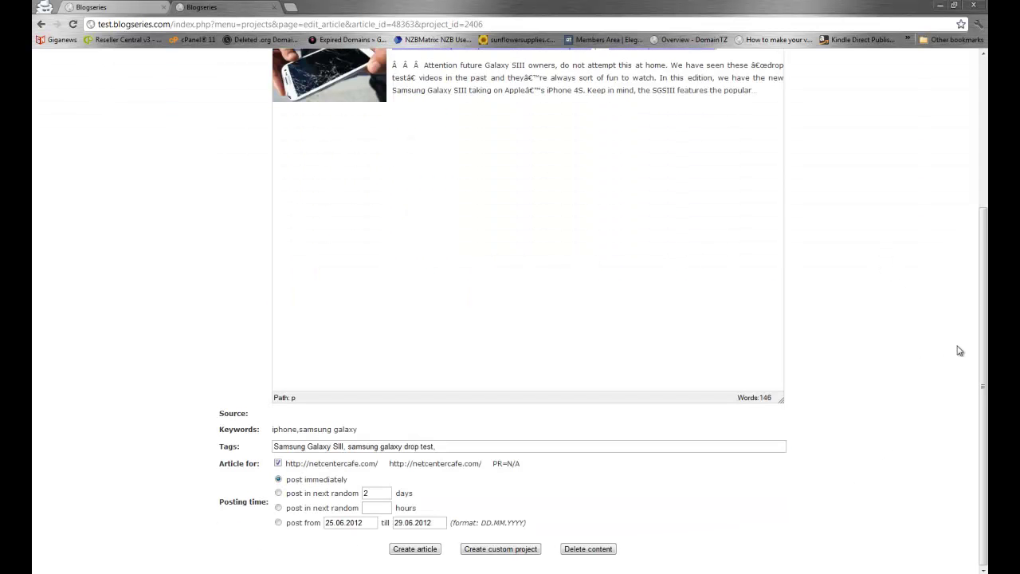
# Add the 'iphone 4S drop test' tag and create the article.
pyautogui.click(466, 447)
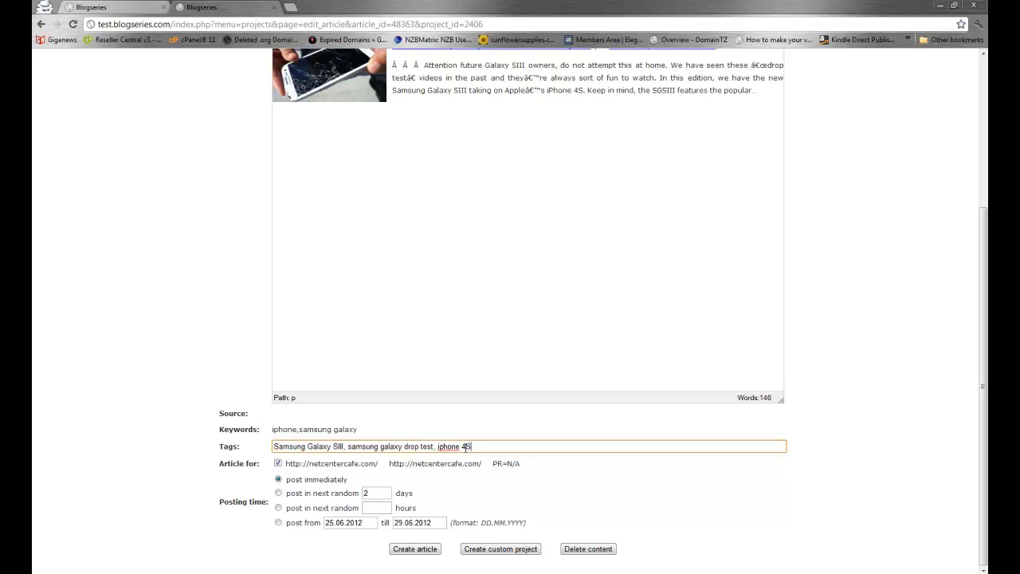
pyautogui.click(971, 381)
pyautogui.scroll(3, 969, 381)
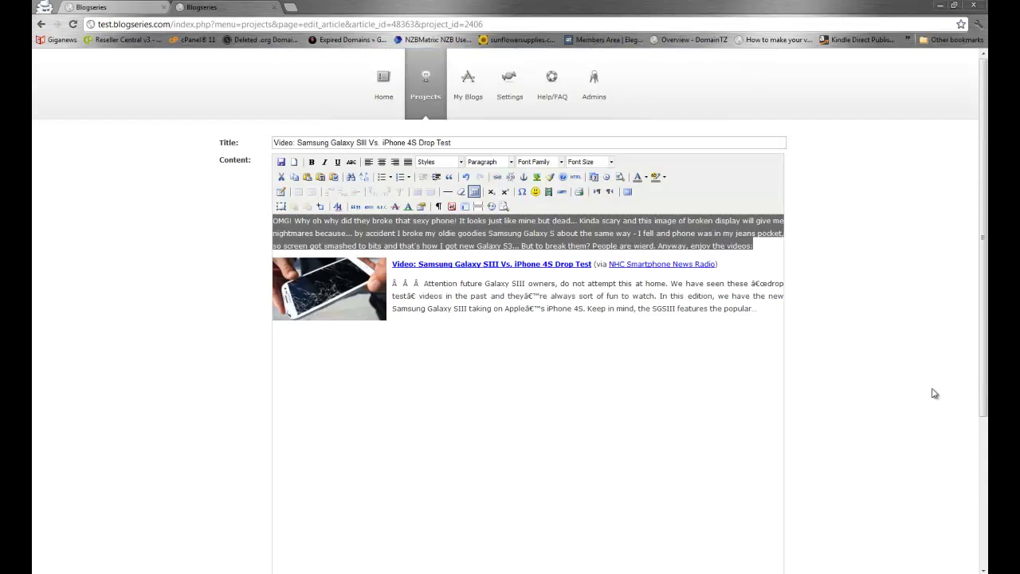
pyautogui.scroll(-3, 885, 379)
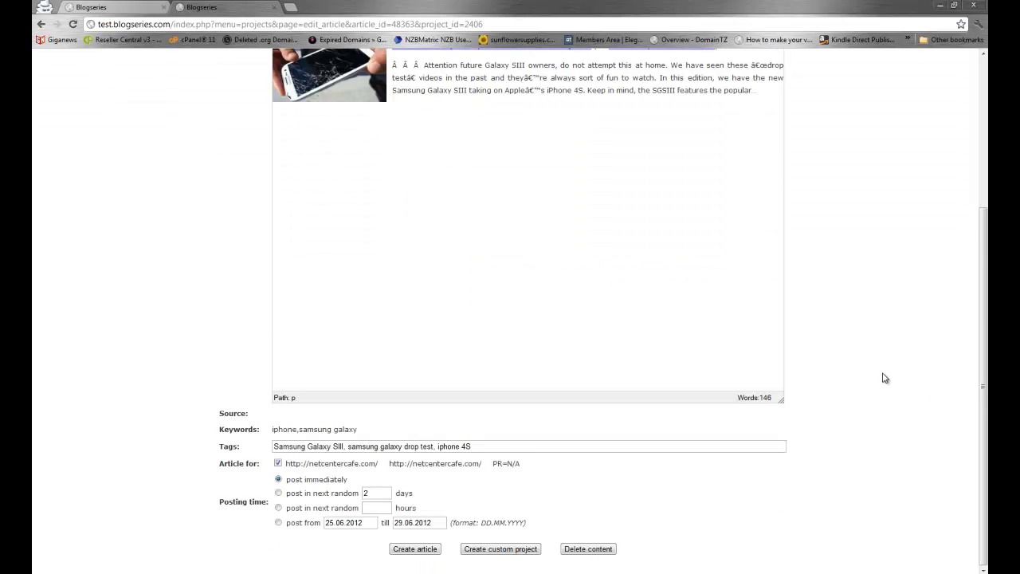
pyautogui.click(489, 447)
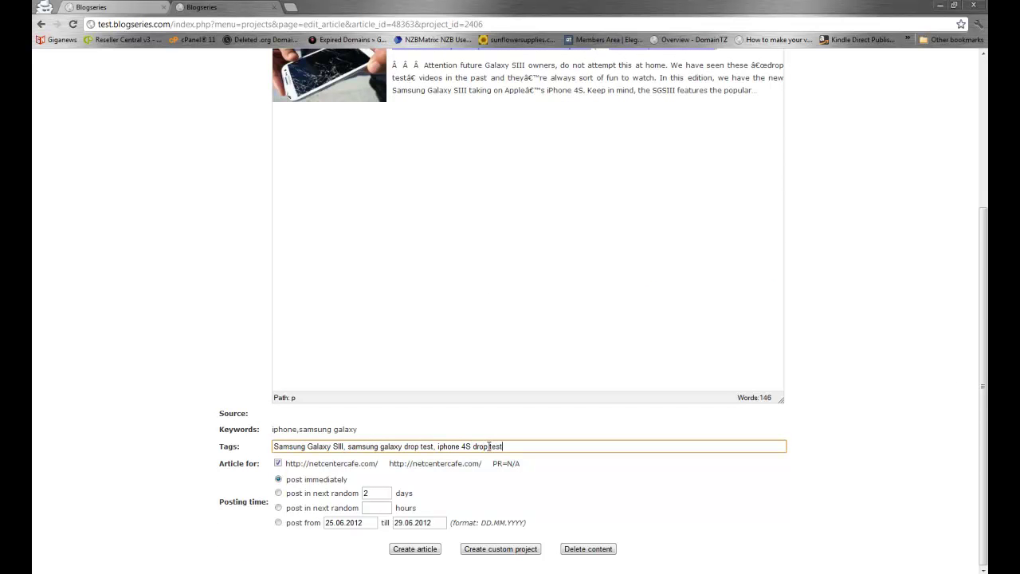
pyautogui.click(428, 550)
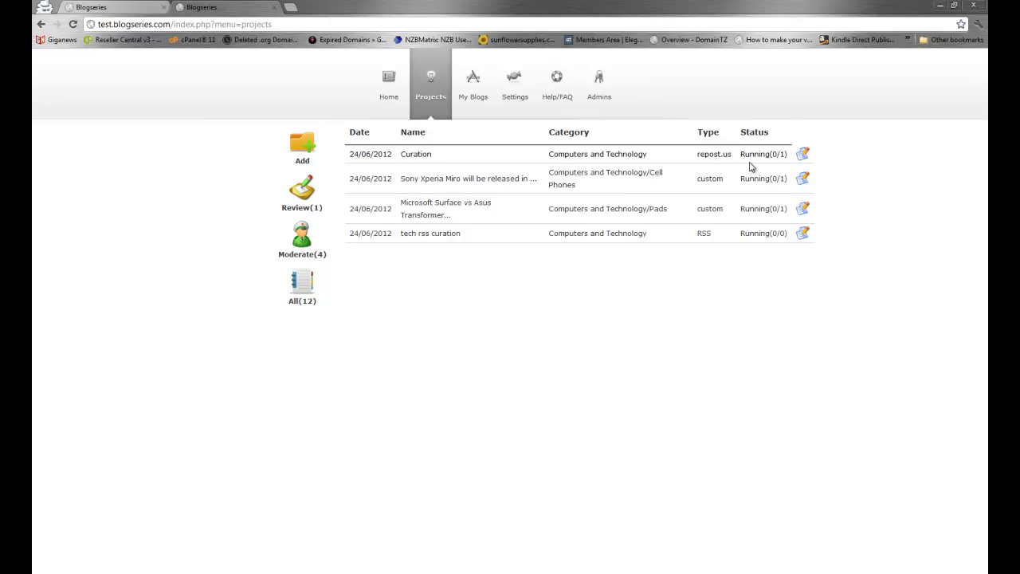
# View the Curation project's article list, then return to Projects.
pyautogui.click(800, 158)
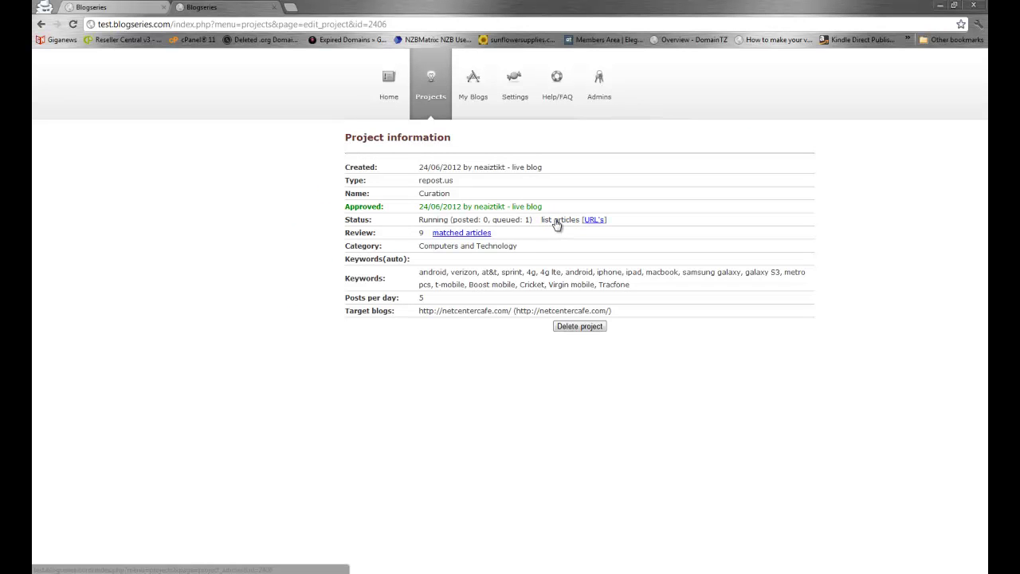
pyautogui.click(556, 220)
pyautogui.click(444, 80)
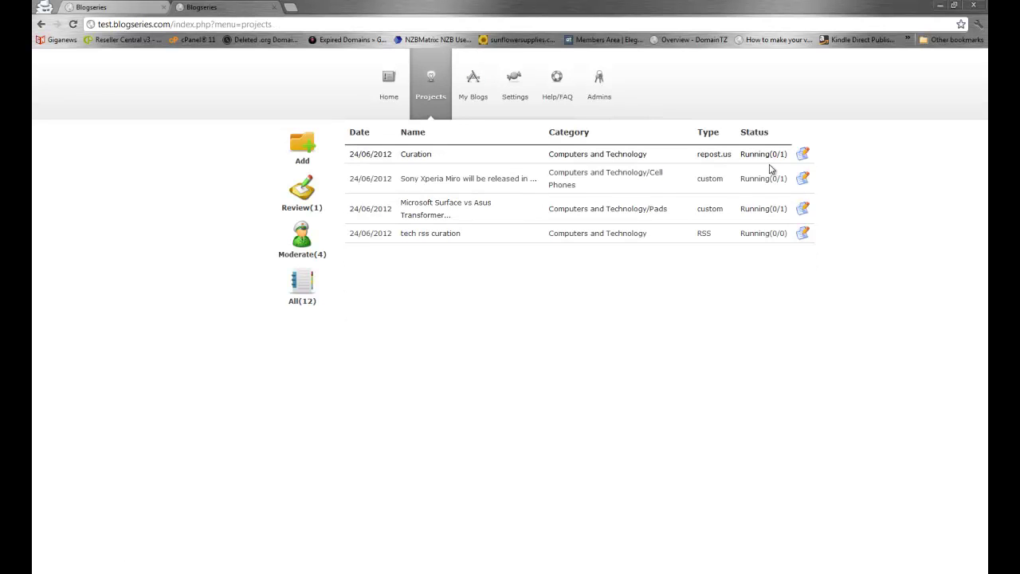
# Reopen the Curation project, now one posted and none queued, and list its articles.
pyautogui.click(800, 158)
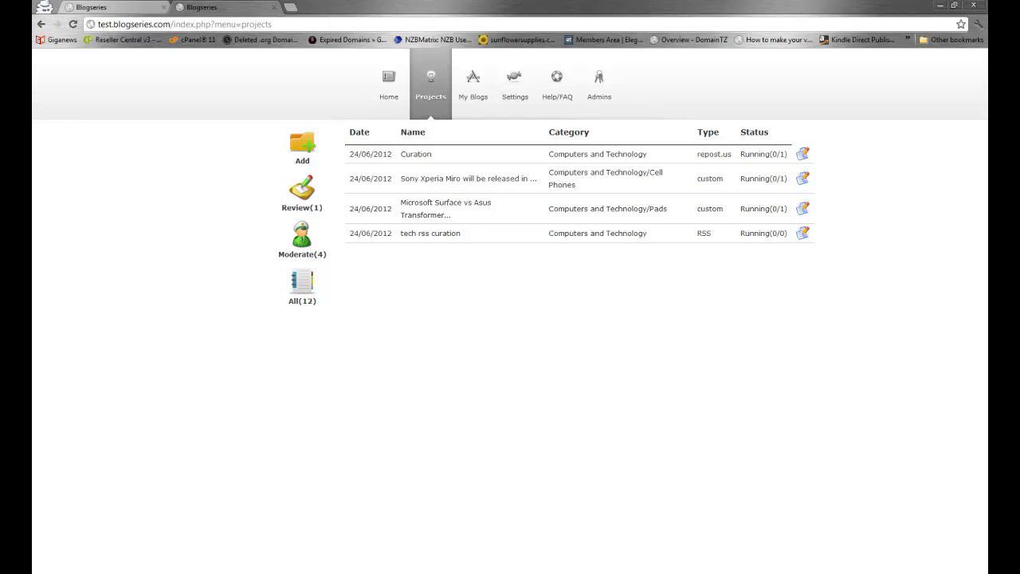
pyautogui.click(802, 157)
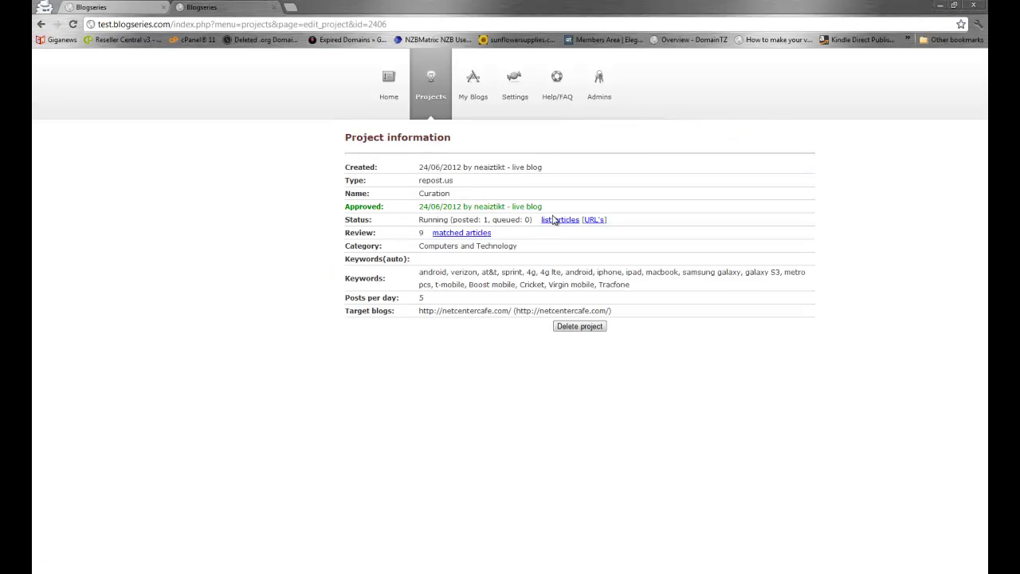
pyautogui.click(561, 223)
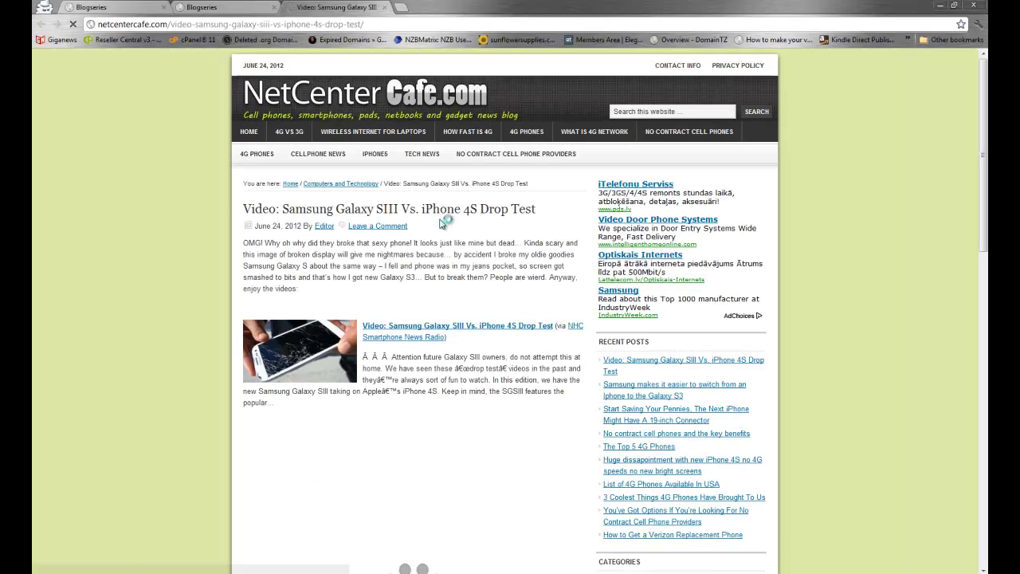
pyautogui.scroll(-5, 456, 236)
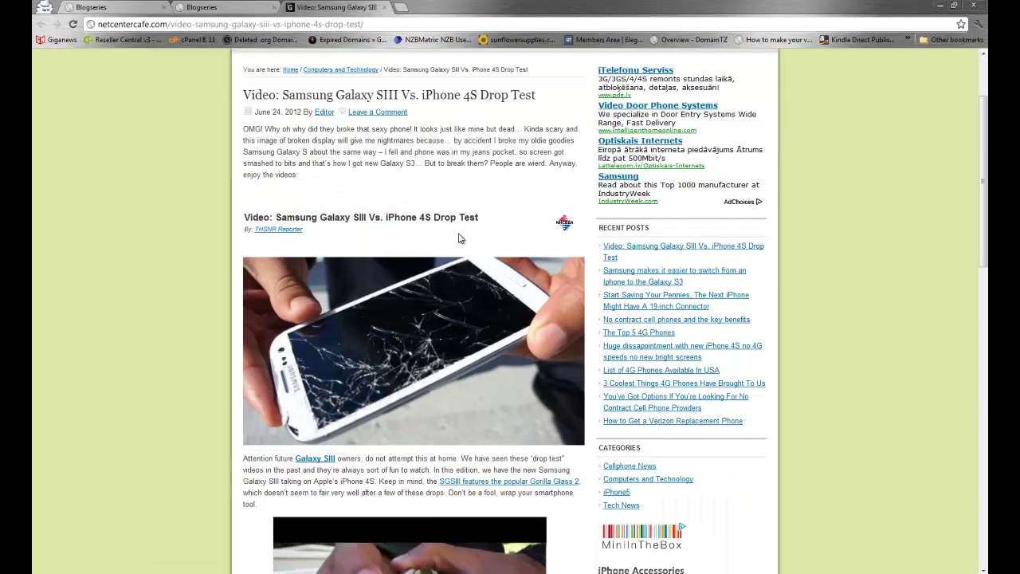
pyautogui.scroll(-4, 458, 239)
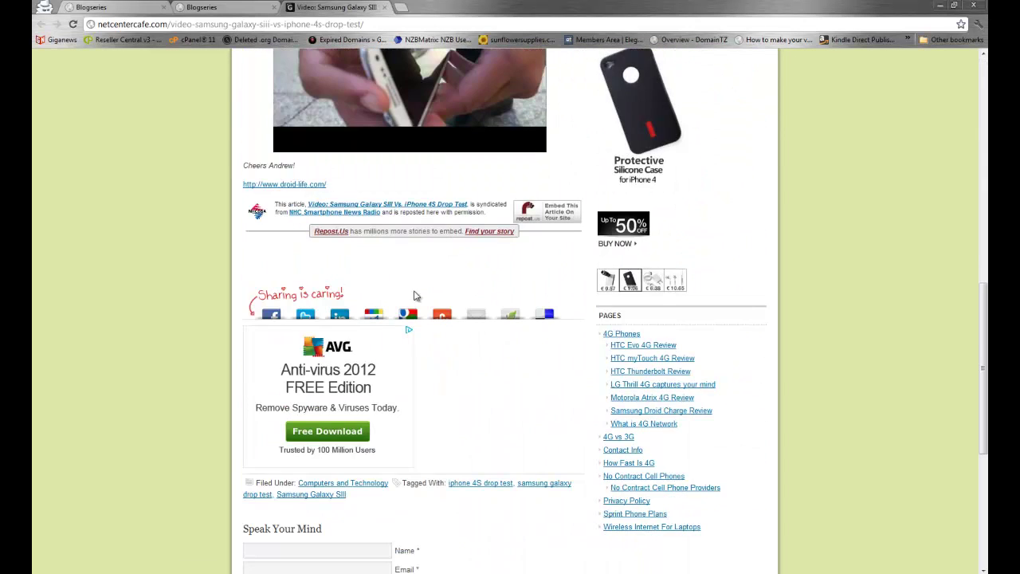
pyautogui.scroll(2, 439, 276)
pyautogui.scroll(8, 439, 276)
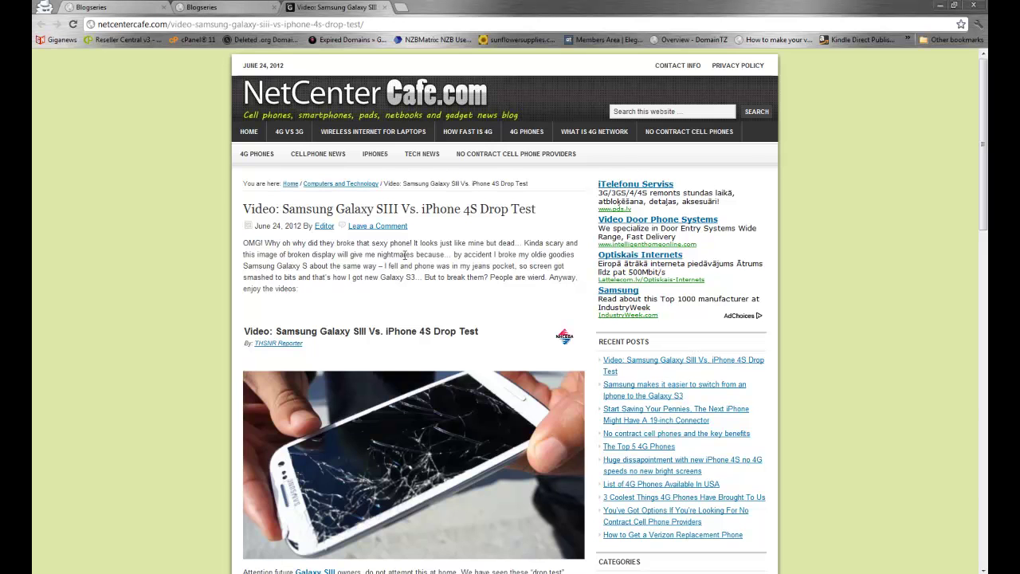
pyautogui.scroll(-6, 431, 260)
pyautogui.scroll(6, 432, 260)
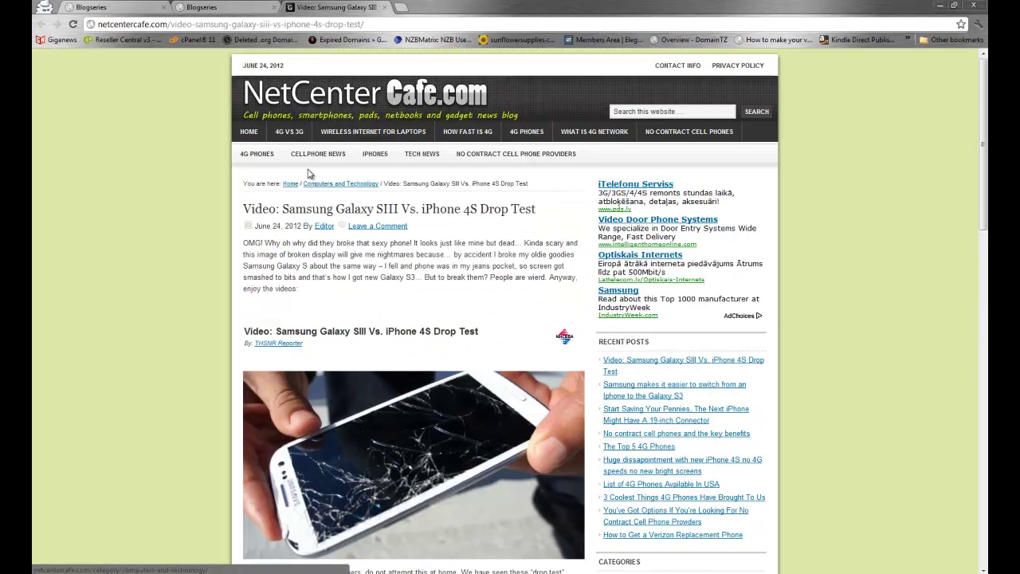